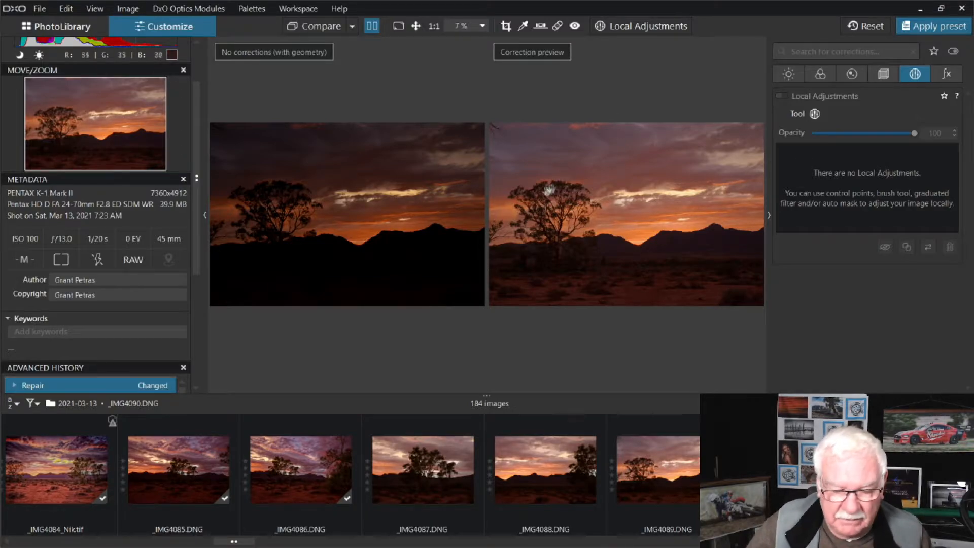
Step: Turn off the side-by-side comparison and send the image to Color Efex Pro 4, exporting it with a unique file name
{"action": "left_click", "coordinate": [371, 28]}
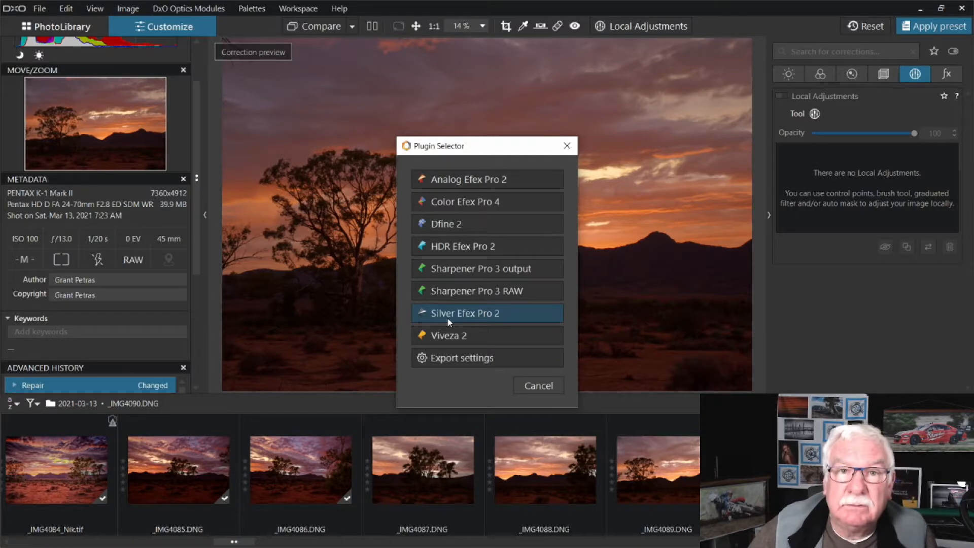
{"action": "left_click", "coordinate": [462, 204]}
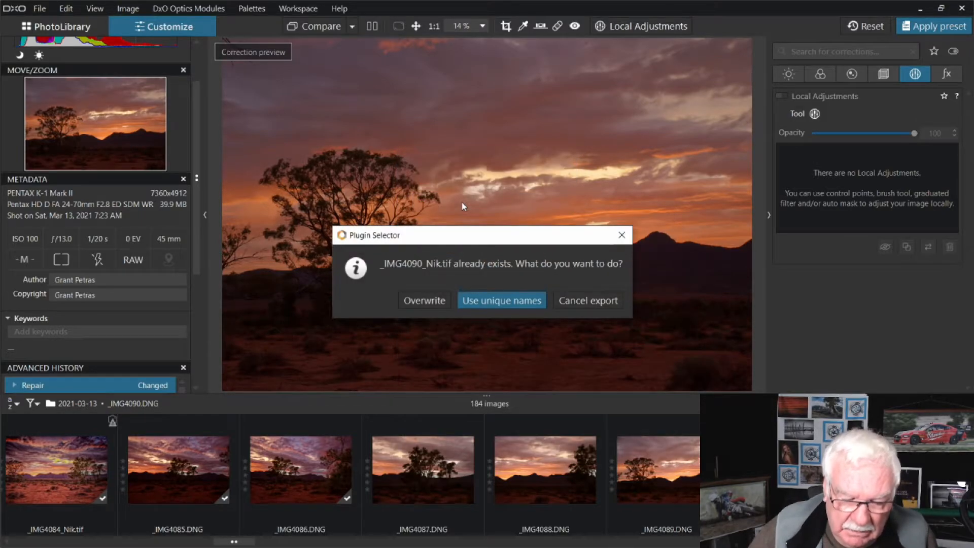
{"action": "left_click", "coordinate": [480, 300]}
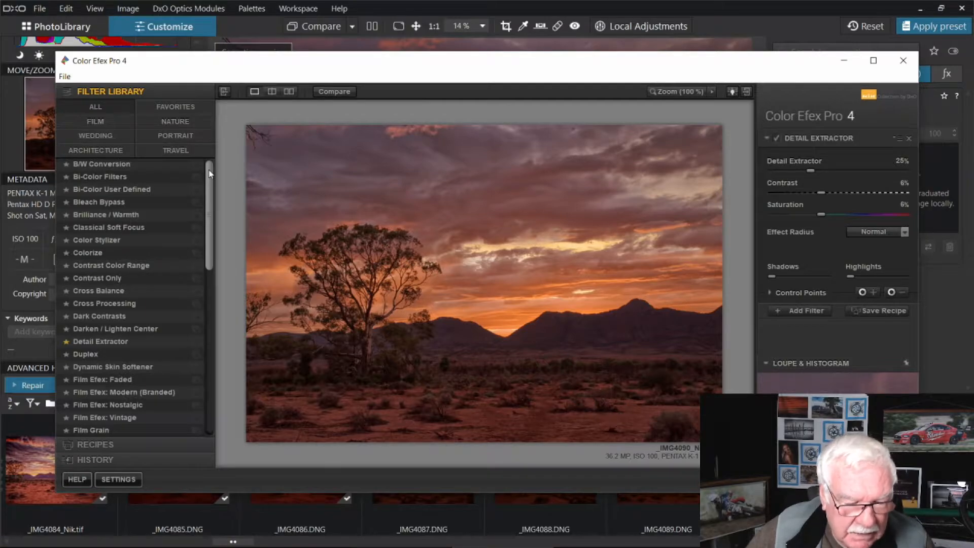
Step: Show the presets of the Detail Extractor filter and apply 01 - Default
{"action": "left_click_drag", "start_coordinate": [209, 174], "coordinate": [205, 224]}
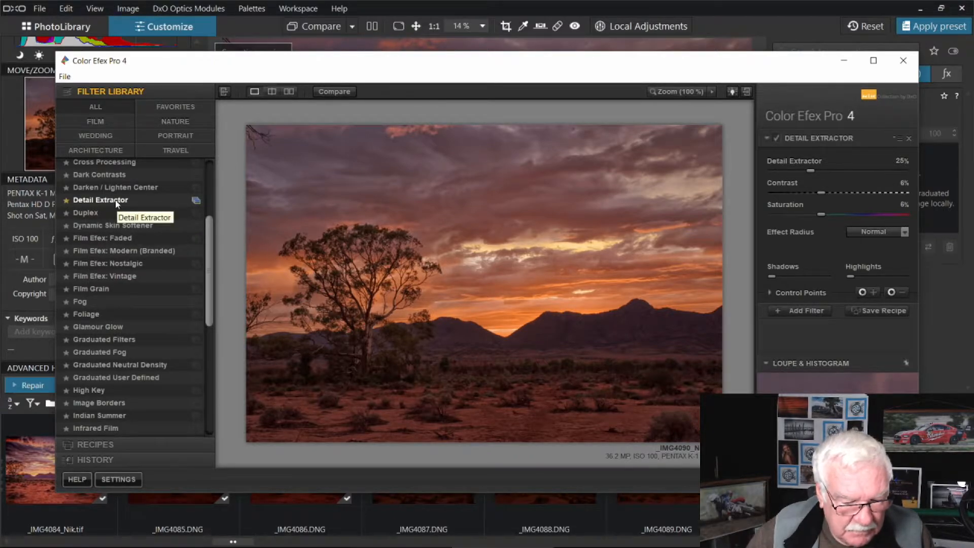
{"action": "left_click", "coordinate": [197, 201]}
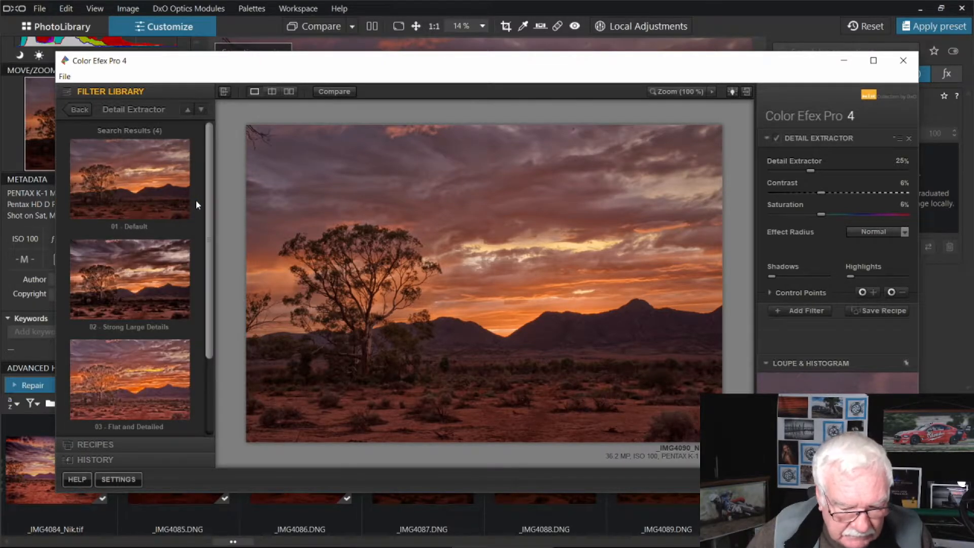
{"action": "left_click", "coordinate": [131, 185]}
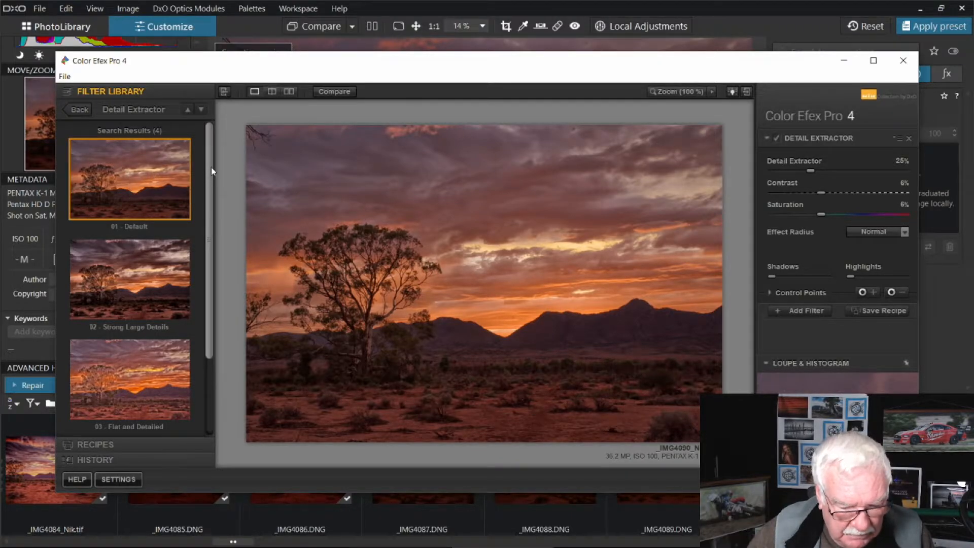
Step: Try the Detail Extractor presets 02 - Strong Large Details, 03 - Flat and Detailed and 04 - Extreme Details in turn
{"action": "left_click_drag", "start_coordinate": [211, 166], "coordinate": [211, 185]}
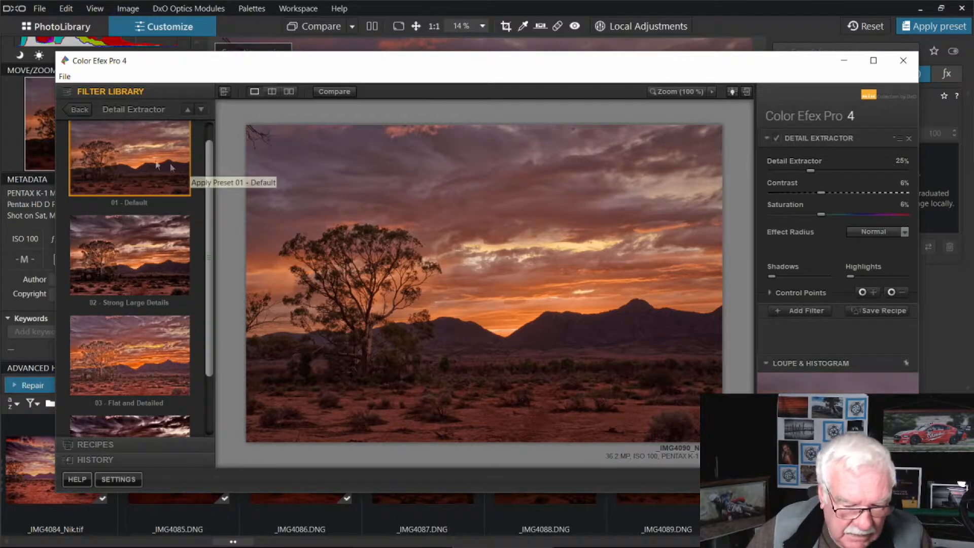
{"action": "left_click", "coordinate": [126, 247]}
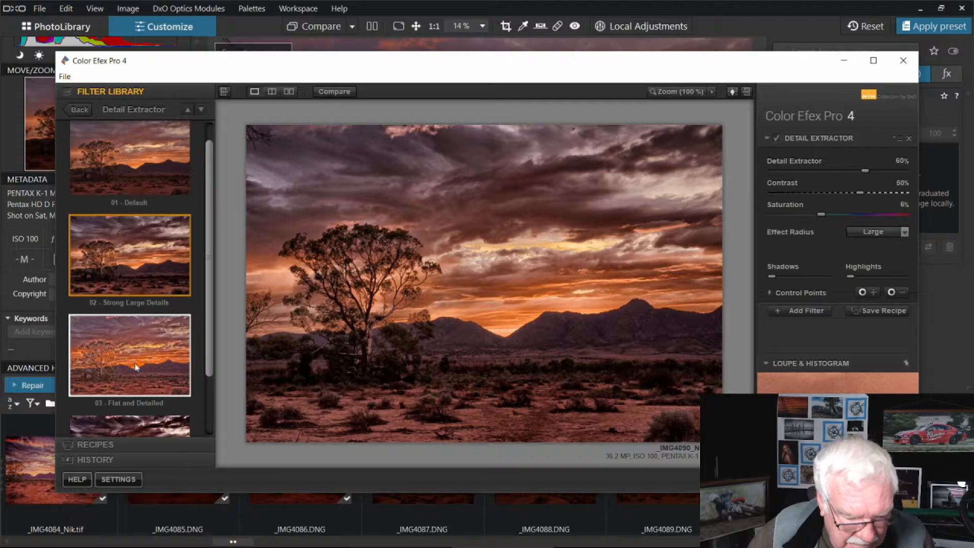
{"action": "left_click_drag", "start_coordinate": [207, 232], "coordinate": [202, 272]}
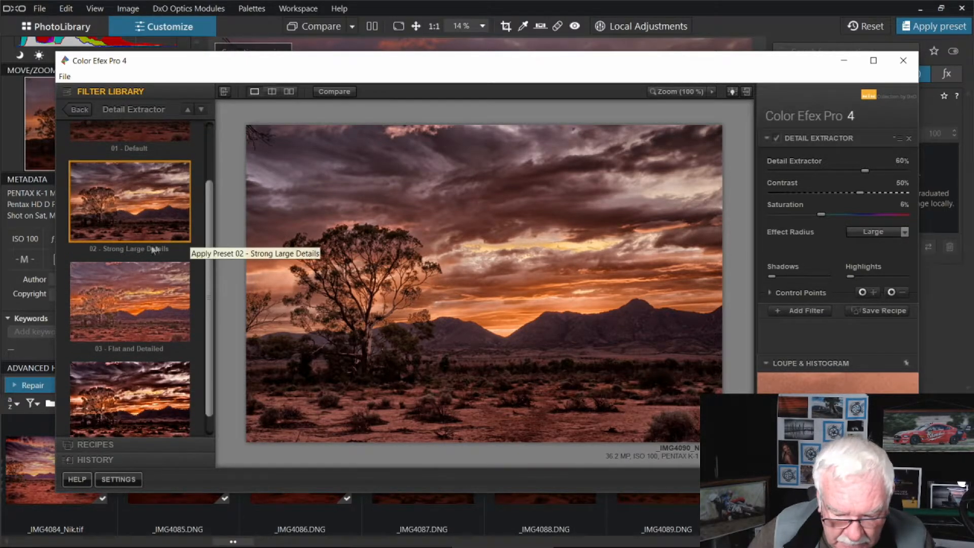
{"action": "left_click", "coordinate": [120, 311]}
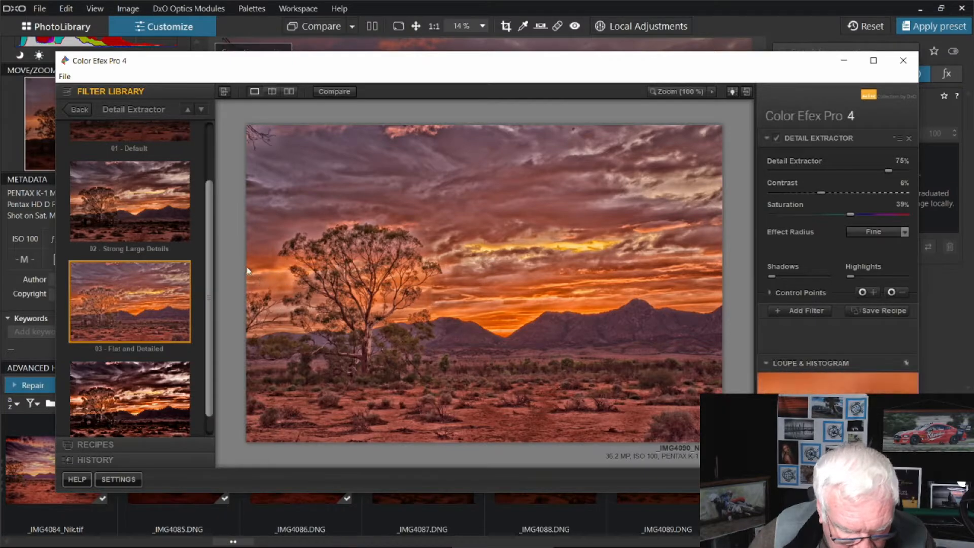
{"action": "scroll", "coordinate": [207, 250], "scroll_direction": "down", "scroll_amount": 1}
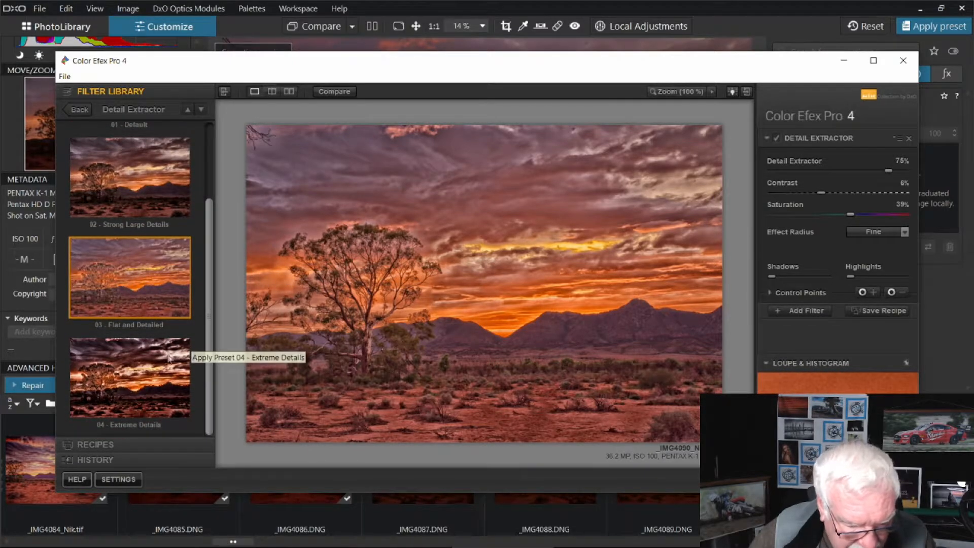
{"action": "left_click", "coordinate": [128, 387]}
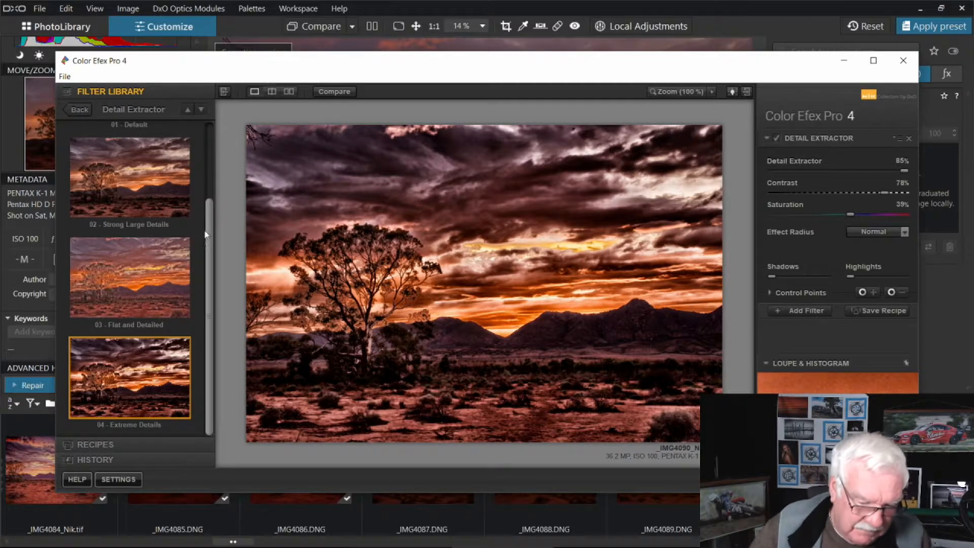
Step: Compare the Detail Extractor presets 01 - Default and 02 - Strong Large Details, and finish with 01 - Default applied
{"action": "scroll", "coordinate": [210, 253], "scroll_direction": "up", "scroll_amount": 3}
{"action": "left_click", "coordinate": [144, 174]}
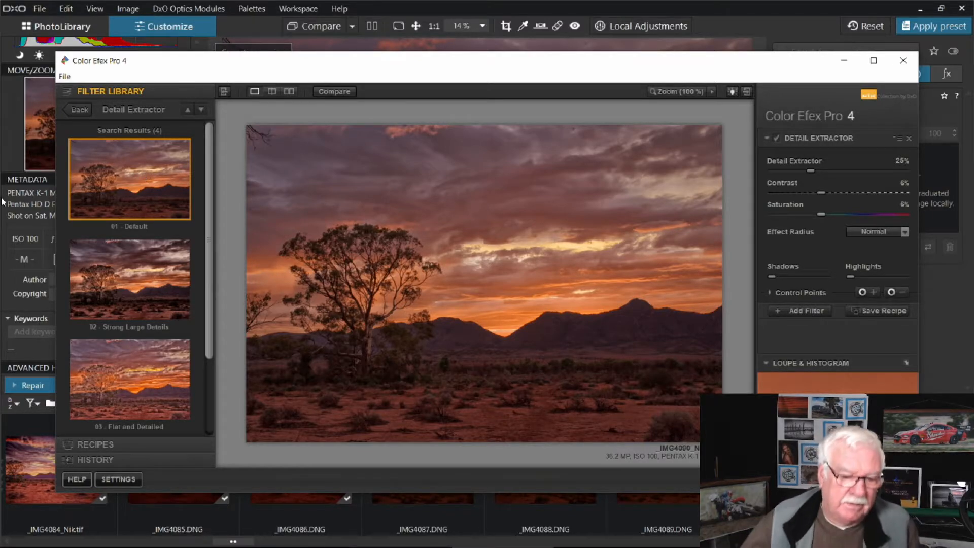
{"action": "left_click", "coordinate": [147, 181]}
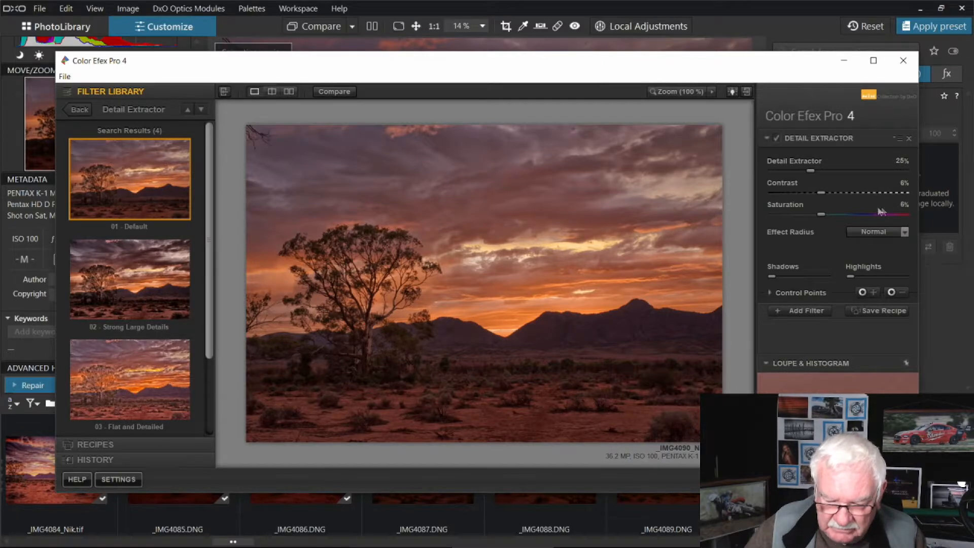
{"action": "left_click", "coordinate": [125, 288]}
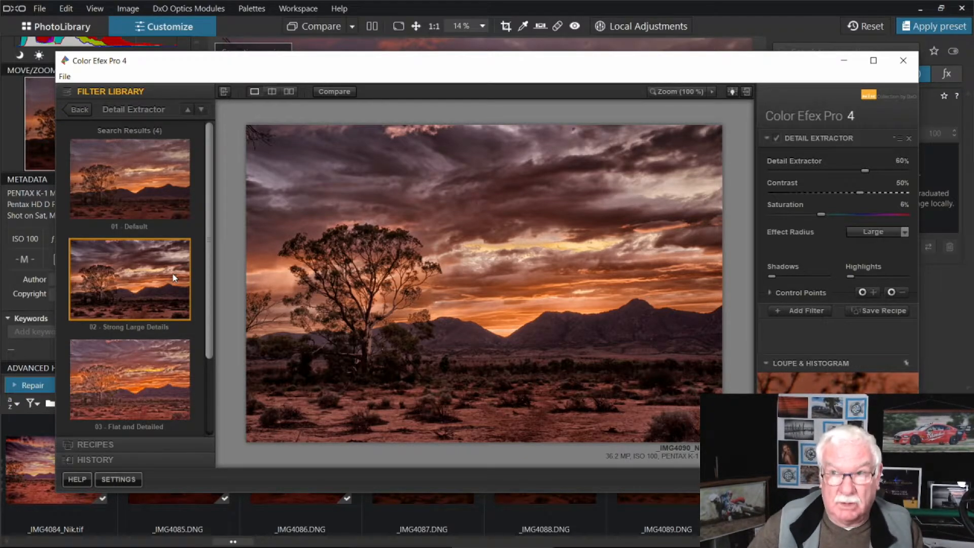
{"action": "left_click", "coordinate": [157, 192]}
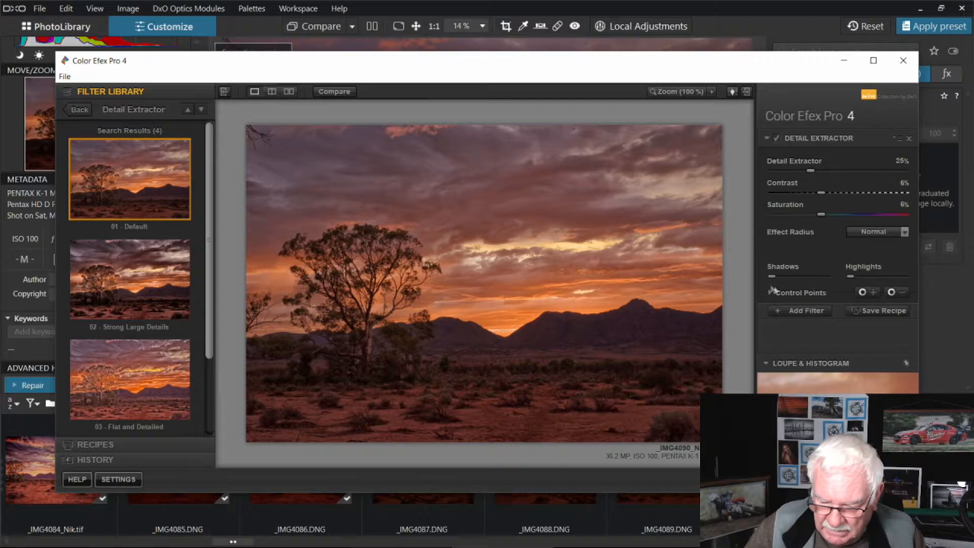
Step: Add a Detail Extractor control point at the foot of the mountains with reduced opacity, keeping the Effect Radius at Normal
{"action": "left_click", "coordinate": [862, 292]}
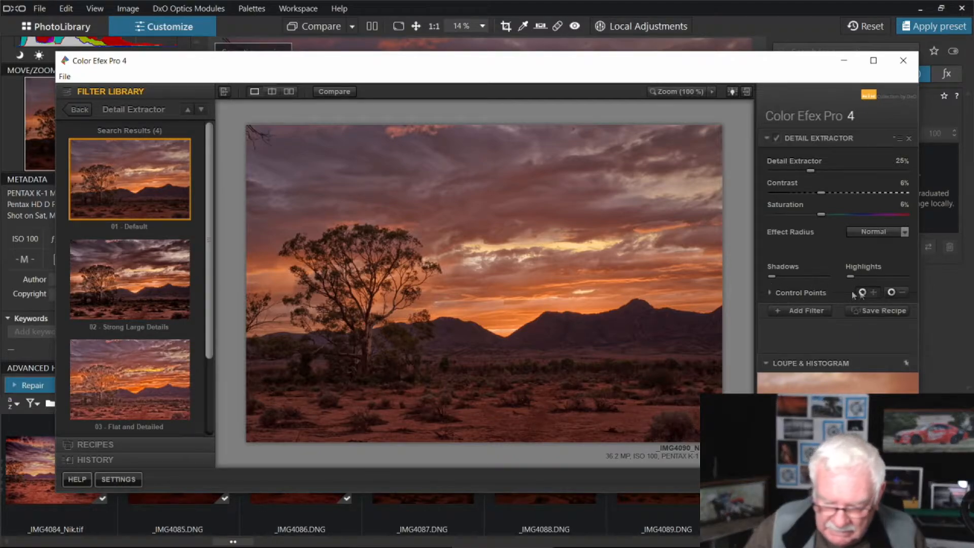
{"action": "left_click", "coordinate": [555, 343]}
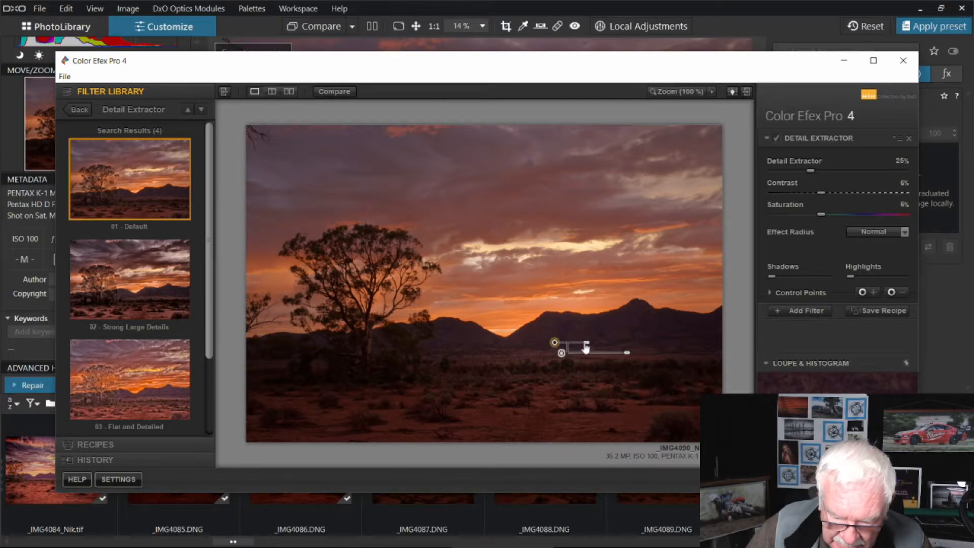
{"action": "left_click_drag", "start_coordinate": [586, 343], "coordinate": [586, 348]}
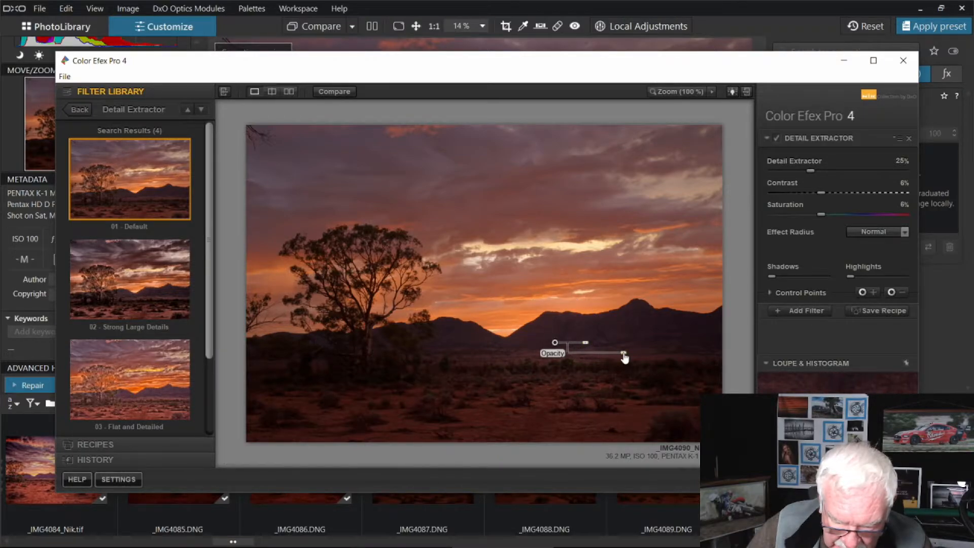
{"action": "left_click_drag", "start_coordinate": [625, 358], "coordinate": [604, 358]}
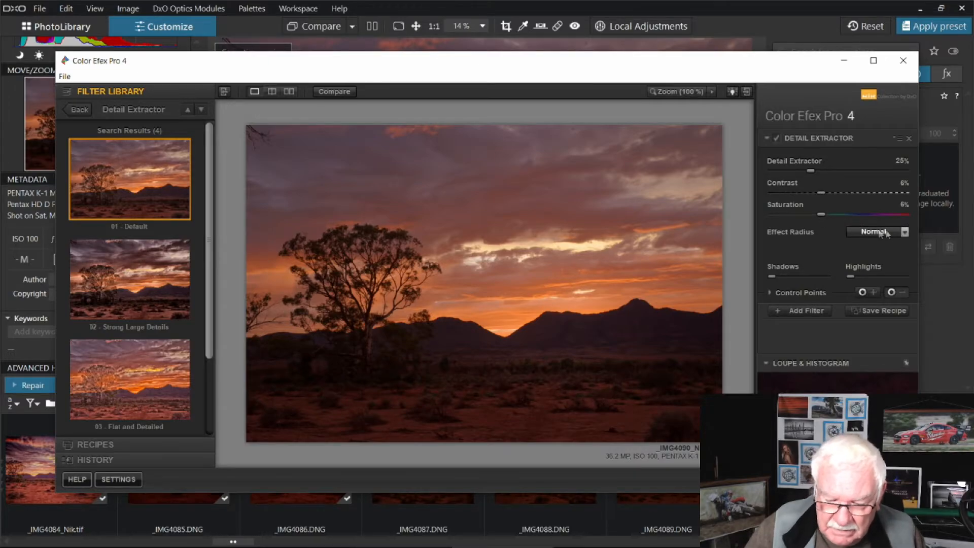
{"action": "left_click", "coordinate": [905, 232]}
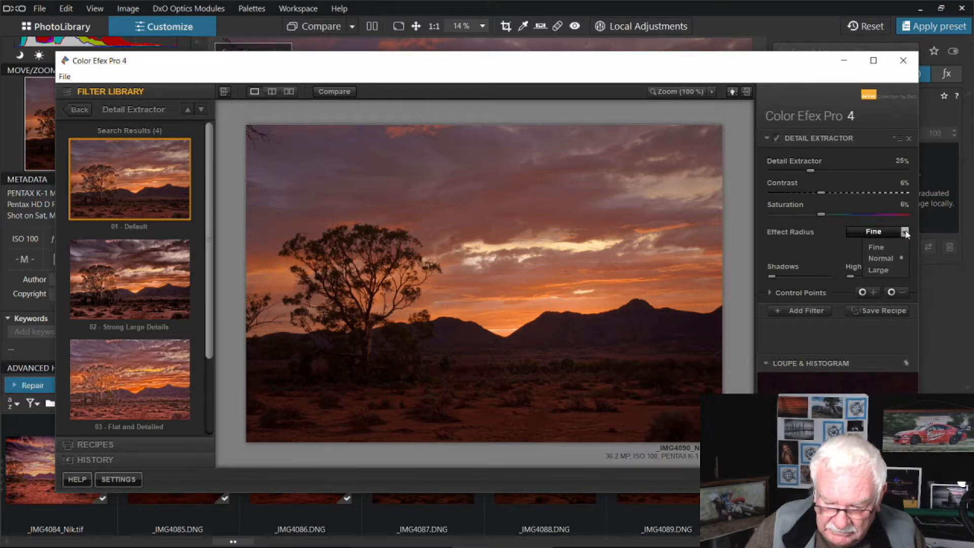
{"action": "left_click", "coordinate": [887, 258]}
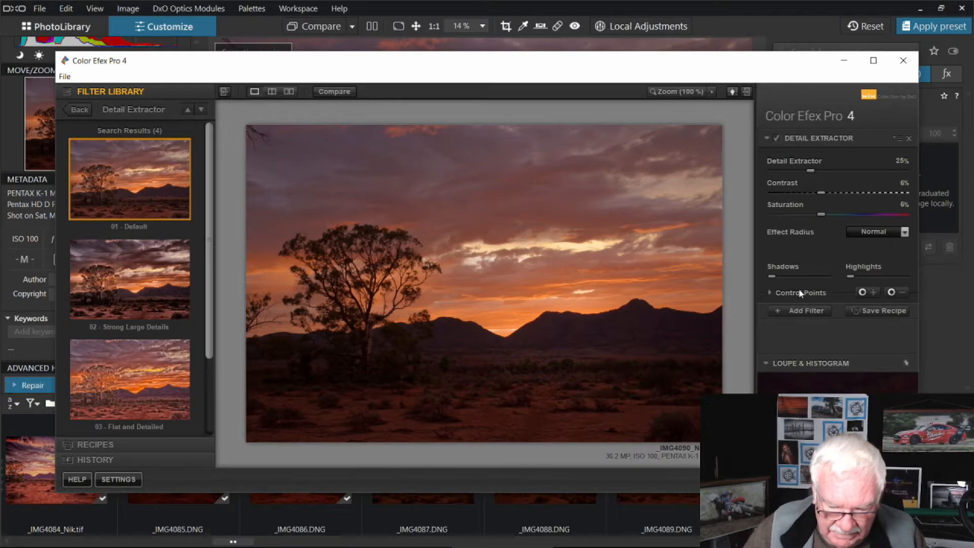
Step: Add a second filter, Darken / Lighten Center, using its preset 02 - Maximum Depth
{"action": "left_click", "coordinate": [780, 311]}
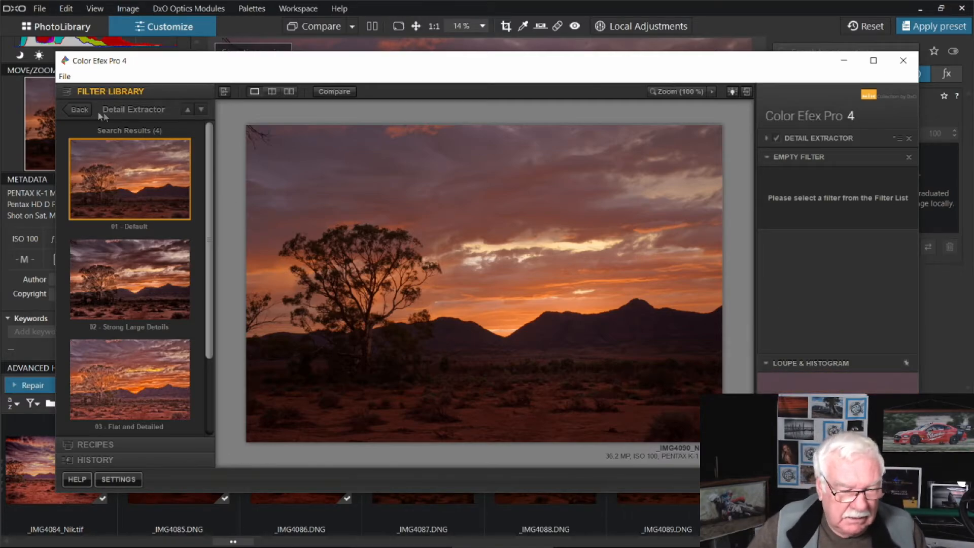
{"action": "left_click", "coordinate": [72, 108]}
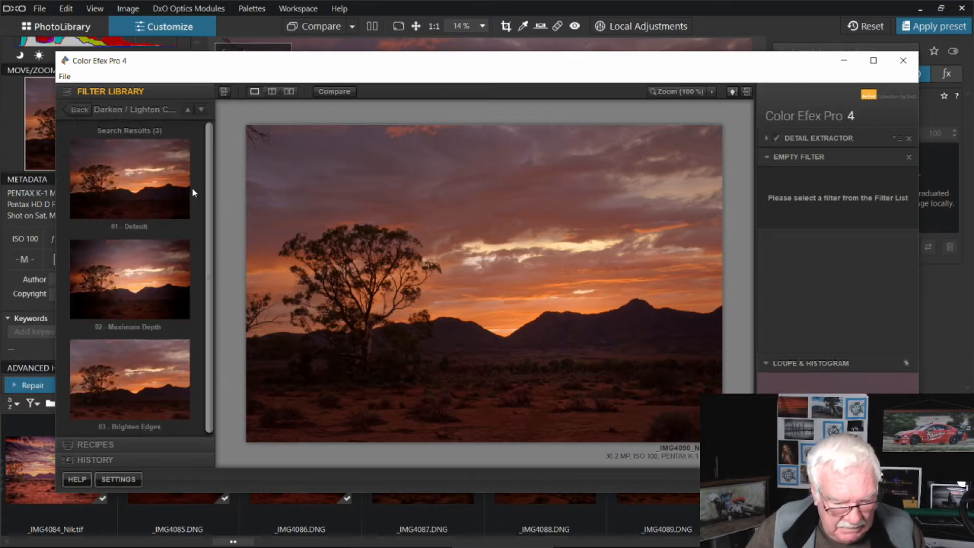
{"action": "left_click_drag", "start_coordinate": [209, 219], "coordinate": [210, 261]}
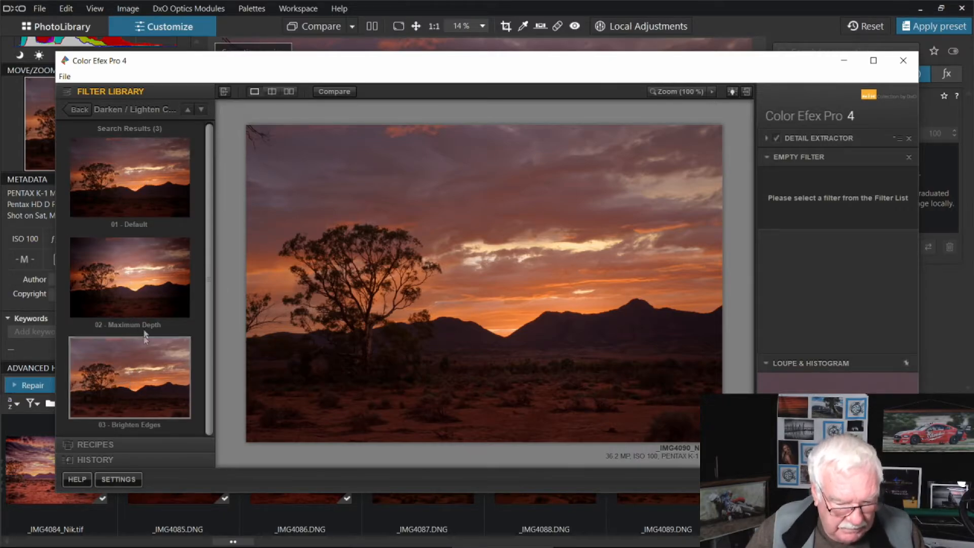
{"action": "left_click", "coordinate": [135, 274]}
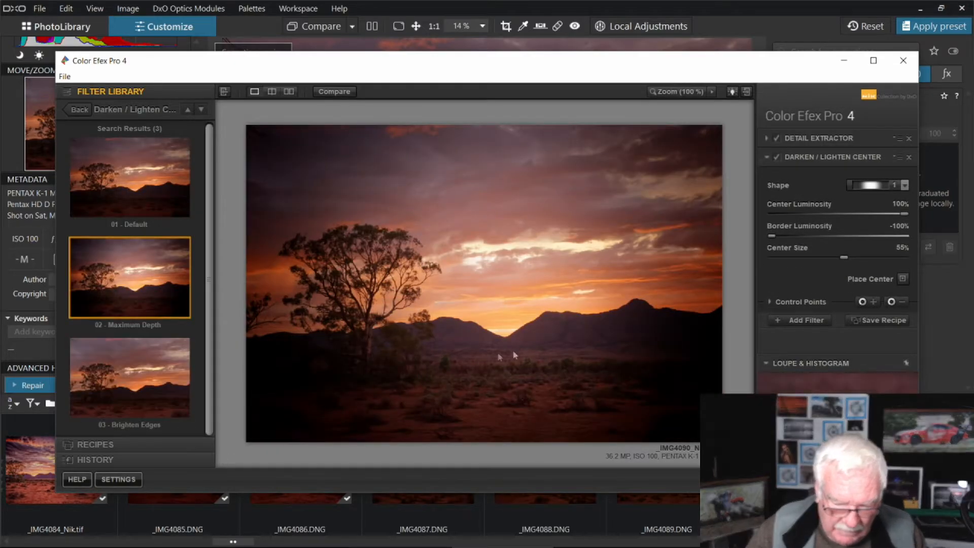
Step: Add a Darken / Lighten Center control point at the dip between the mountains and slightly enlarge its area
{"action": "left_click", "coordinate": [863, 305]}
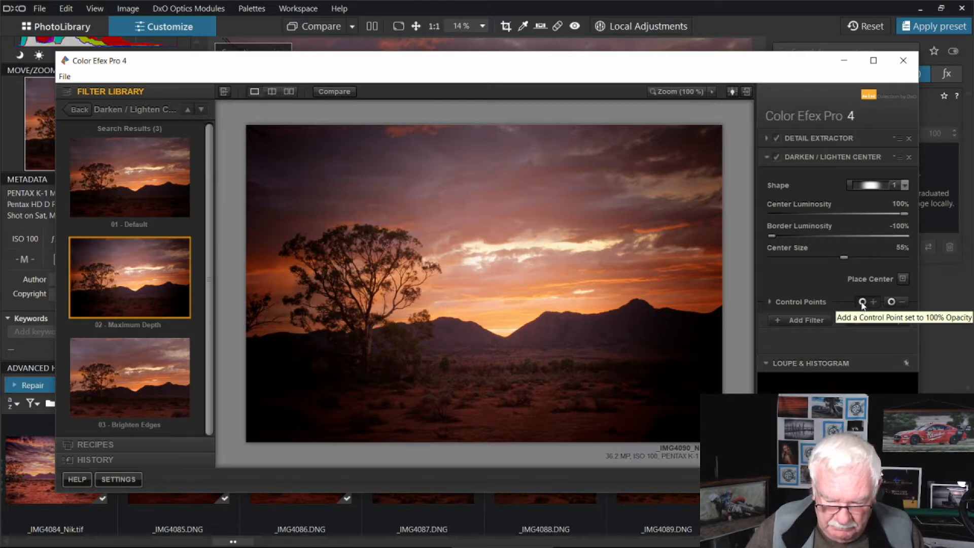
{"action": "left_click", "coordinate": [503, 339]}
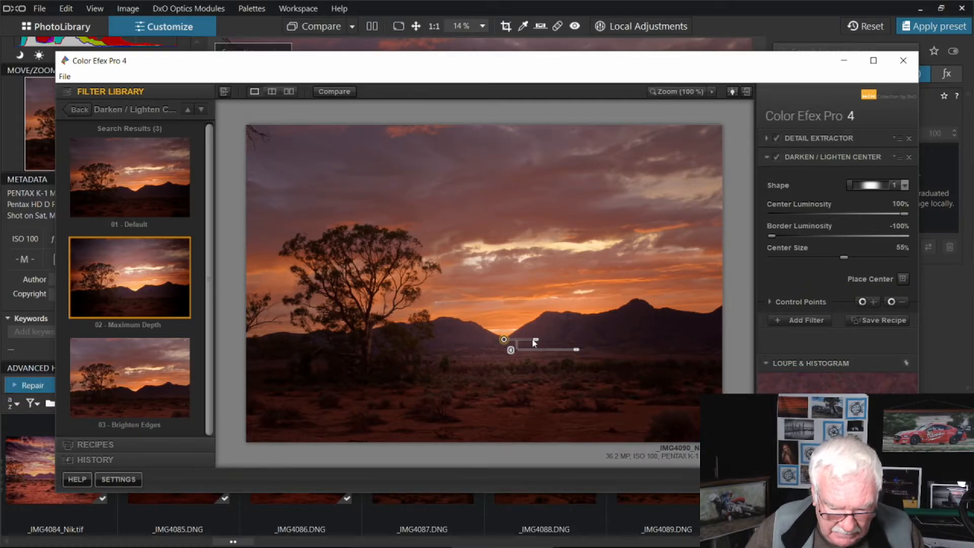
{"action": "mouse_move", "coordinate": [534, 343]}
{"action": "left_mouse_down"}
{"action": "mouse_move", "coordinate": [550, 345]}
{"action": "mouse_move", "coordinate": [539, 345]}
{"action": "left_mouse_up"}
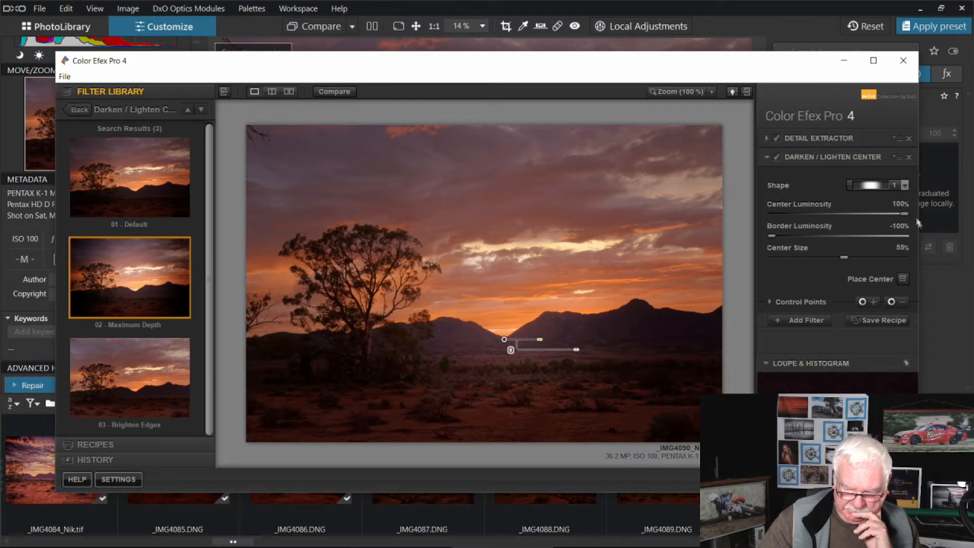
Step: Set the Darken / Lighten Center shape to 2, keeping the Center Luminosity at 100%
{"action": "left_click", "coordinate": [905, 186]}
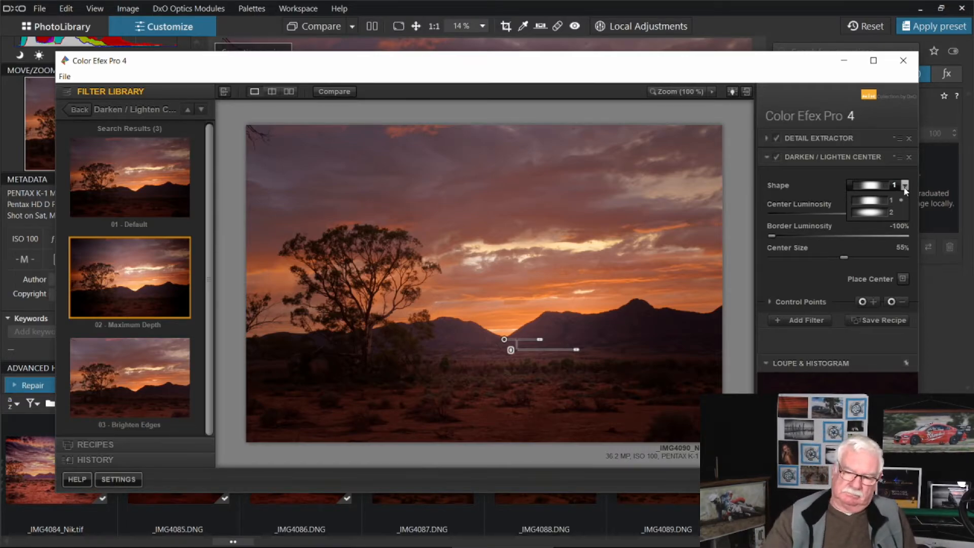
{"action": "left_click", "coordinate": [905, 187]}
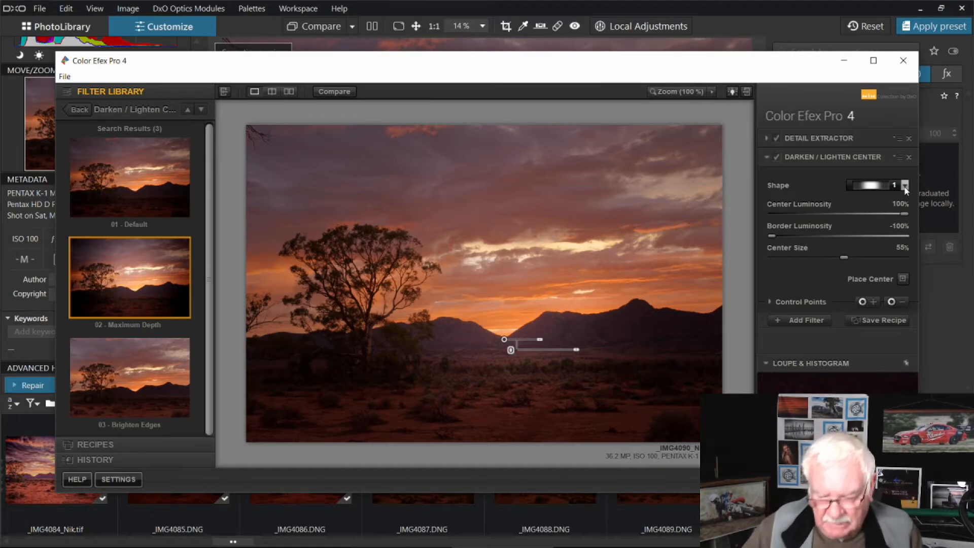
{"action": "left_click", "coordinate": [901, 304]}
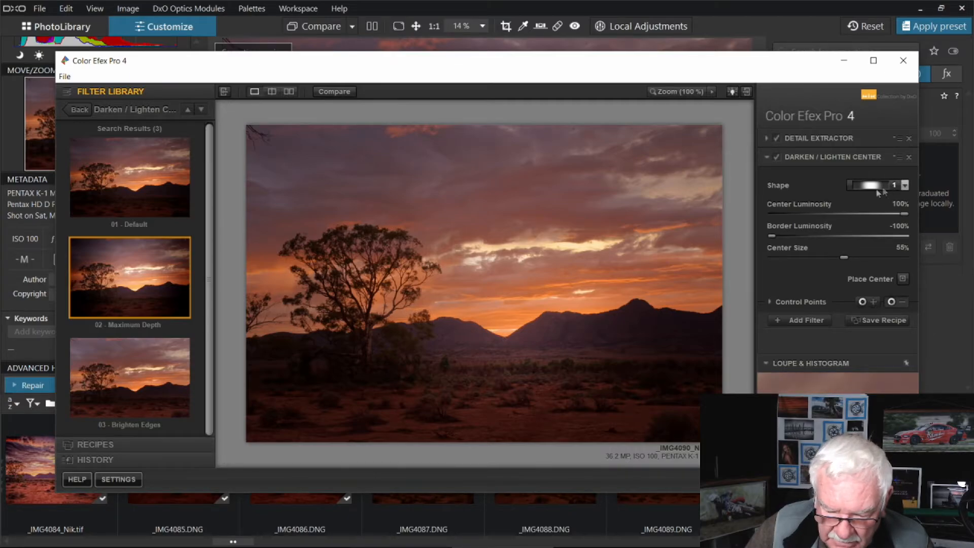
{"action": "left_click", "coordinate": [903, 187]}
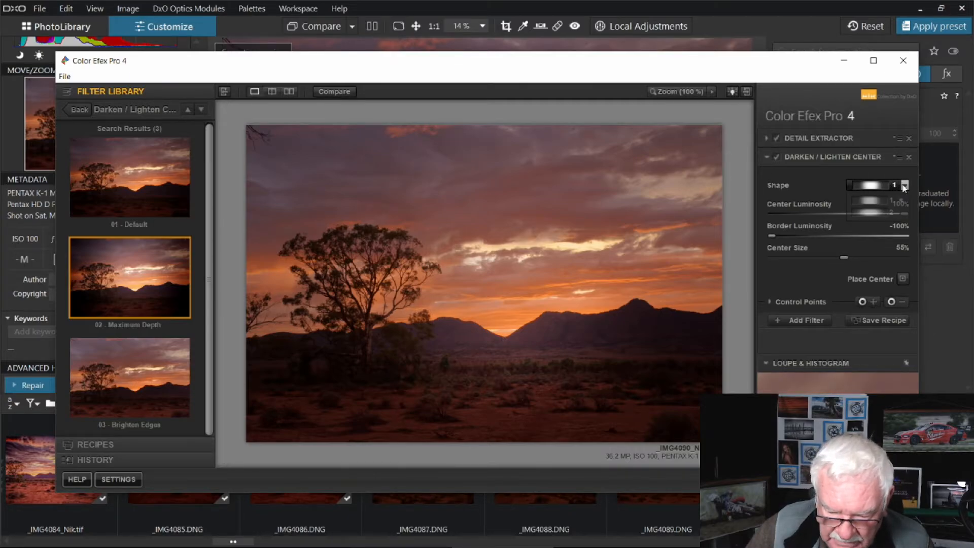
{"action": "left_click", "coordinate": [872, 212]}
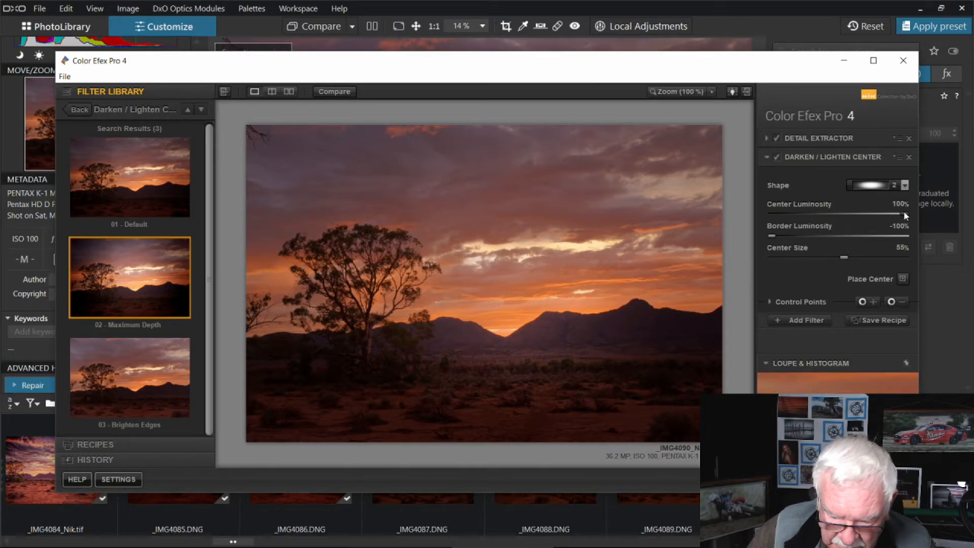
{"action": "mouse_move", "coordinate": [901, 214]}
{"action": "left_mouse_down"}
{"action": "mouse_move", "coordinate": [790, 214]}
{"action": "mouse_move", "coordinate": [905, 213]}
{"action": "left_mouse_up"}
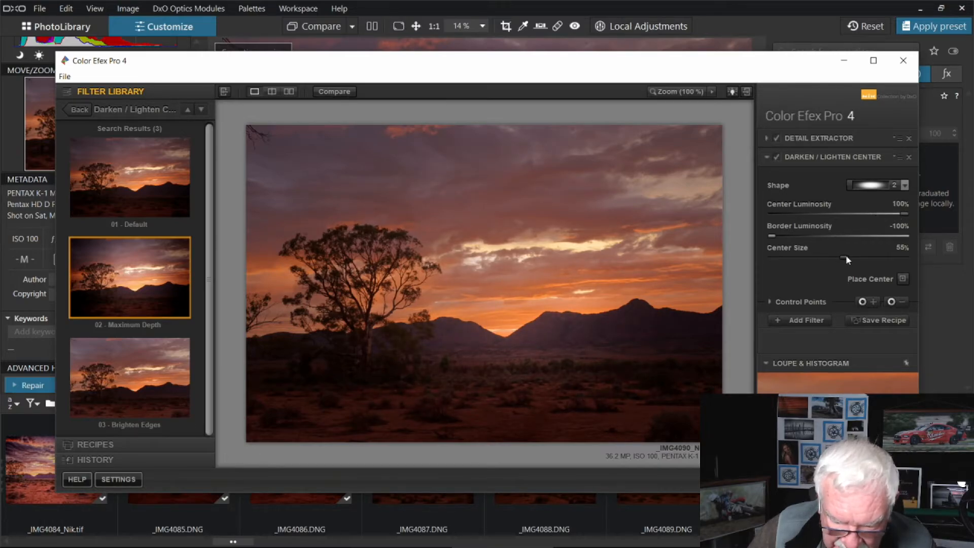
Step: Set the Center Size of the Darken / Lighten Center filter to 49%
{"action": "mouse_move", "coordinate": [845, 255]}
{"action": "left_mouse_down"}
{"action": "mouse_move", "coordinate": [894, 254]}
{"action": "mouse_move", "coordinate": [847, 259]}
{"action": "left_mouse_up"}
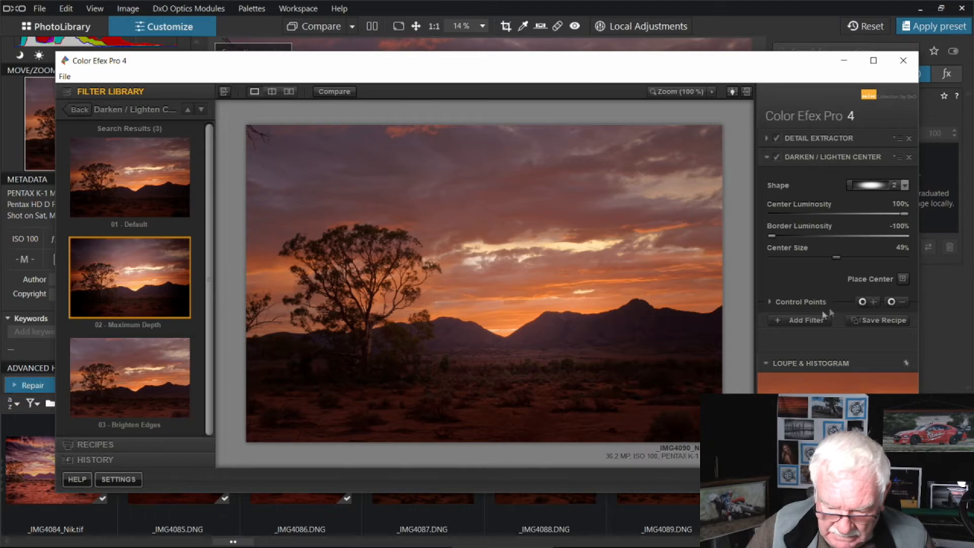
Step: Add a third filter, Pro Contrast, using its preset 01 - Neutral
{"action": "left_click", "coordinate": [794, 320]}
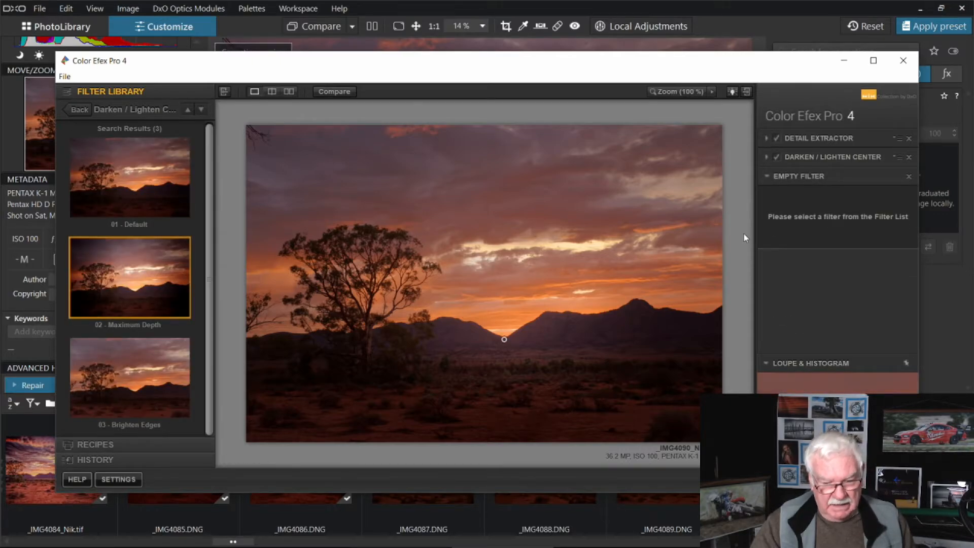
{"action": "left_click", "coordinate": [72, 107]}
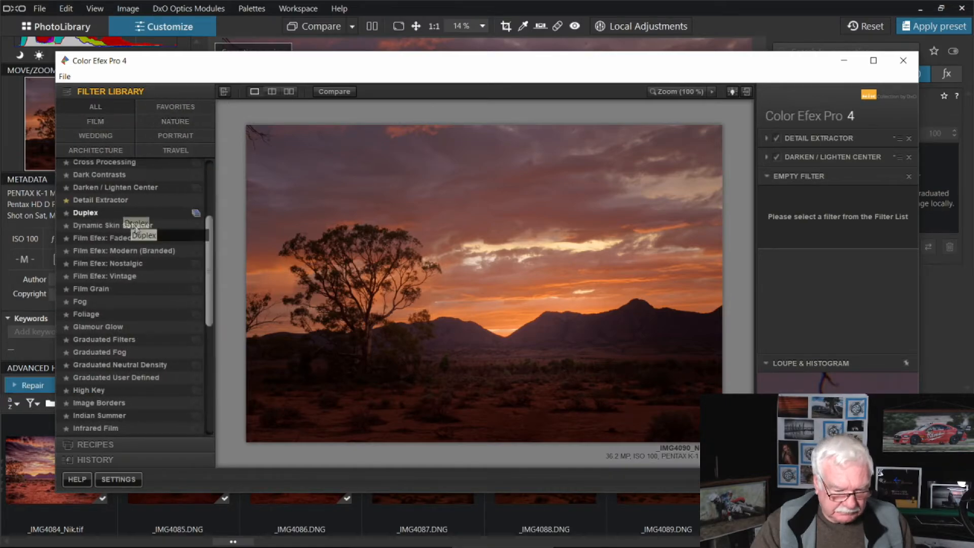
{"action": "left_click_drag", "start_coordinate": [206, 238], "coordinate": [207, 361]}
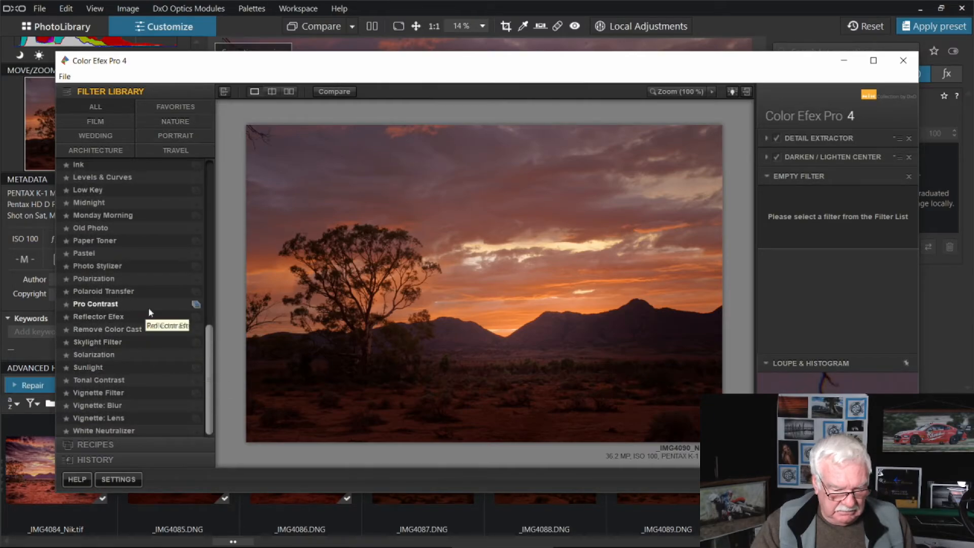
{"action": "left_click", "coordinate": [196, 304]}
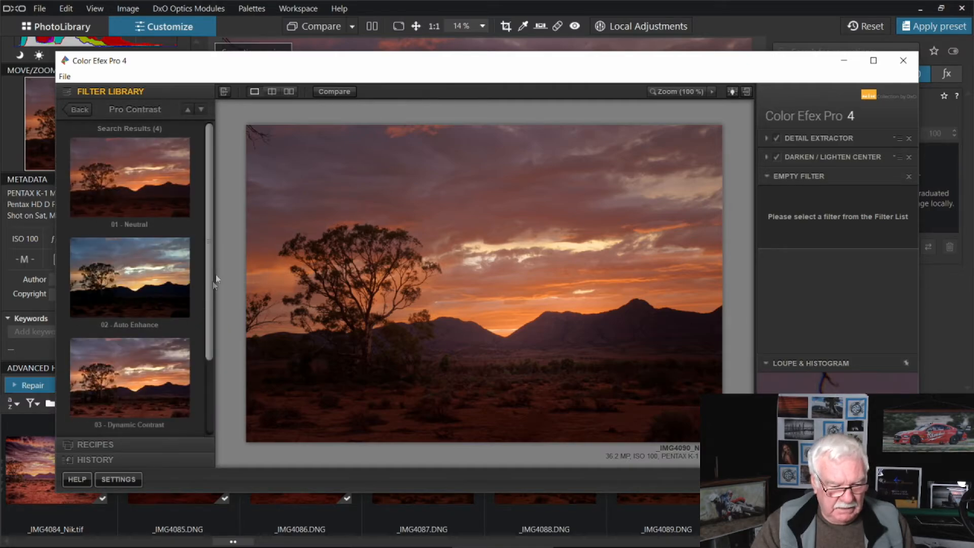
{"action": "left_click", "coordinate": [129, 177]}
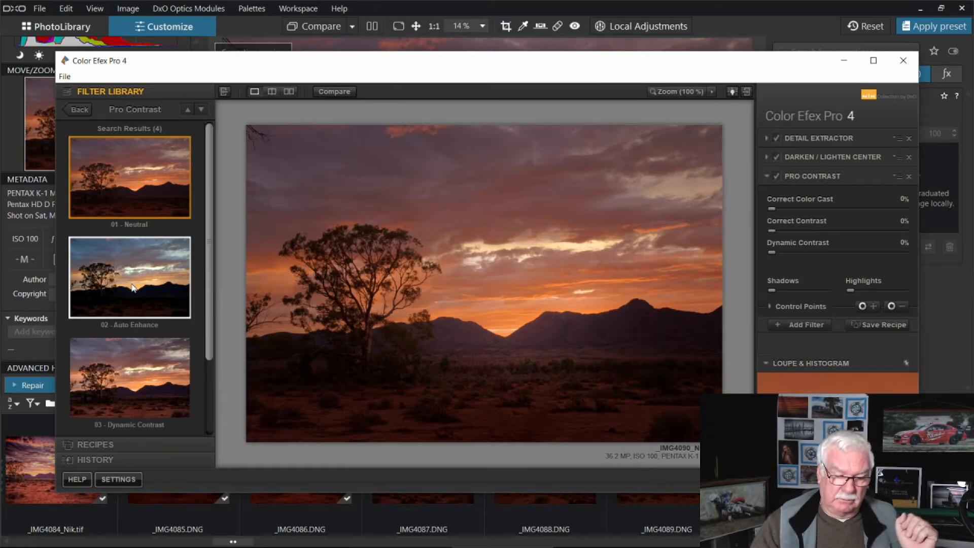
Step: Try the Pro Contrast presets 02 - Auto Enhance, 03 - Dynamic Contrast and 04 - Strong Contrast on the photo
{"action": "left_click", "coordinate": [132, 287]}
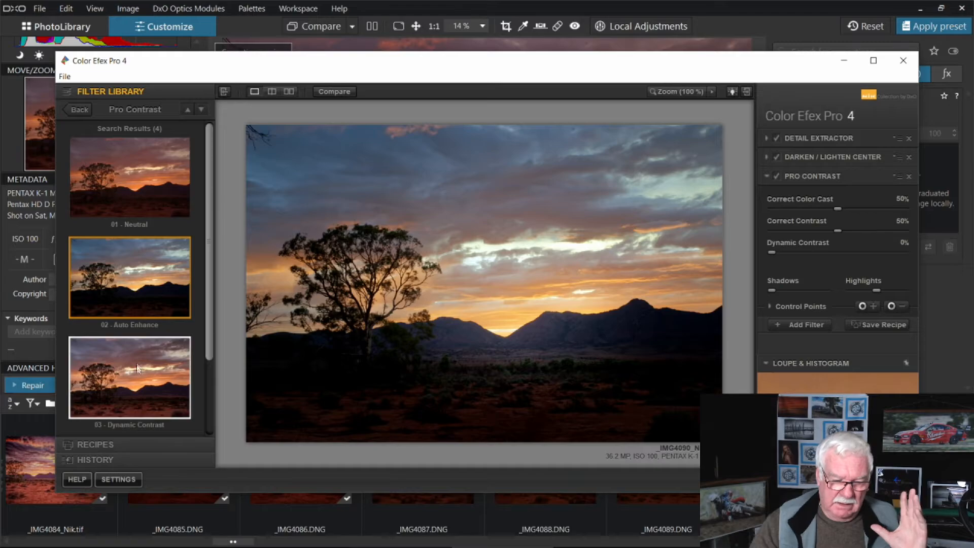
{"action": "left_click", "coordinate": [136, 394]}
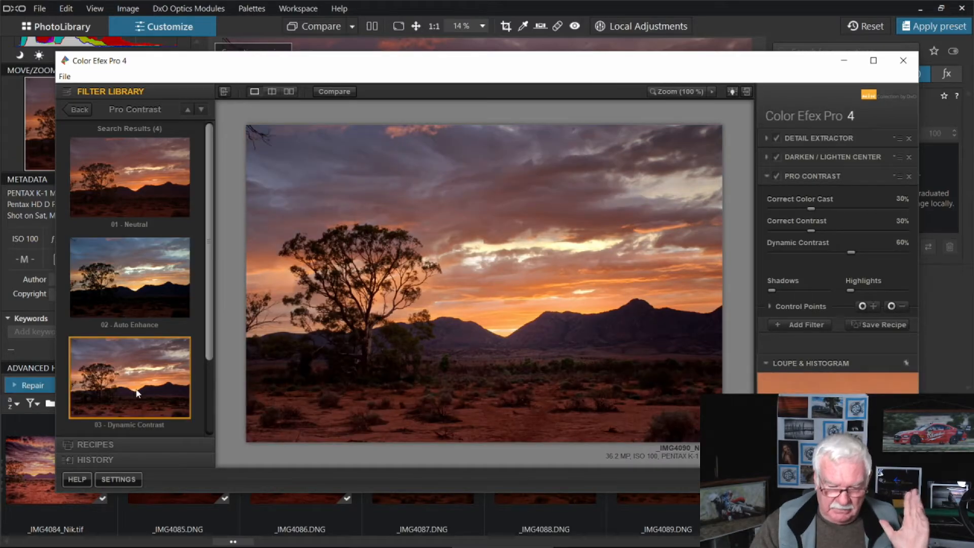
{"action": "left_click_drag", "start_coordinate": [209, 327], "coordinate": [213, 399]}
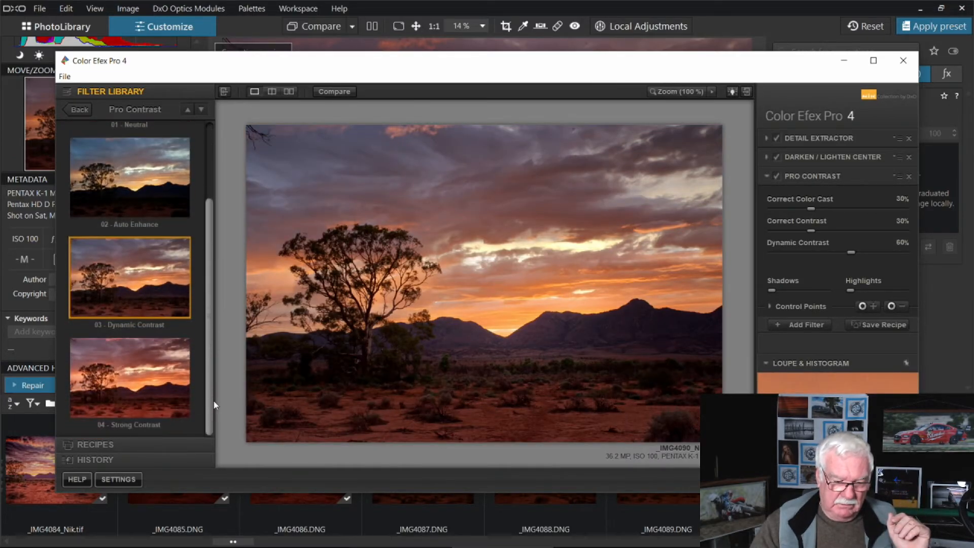
{"action": "left_click", "coordinate": [139, 379]}
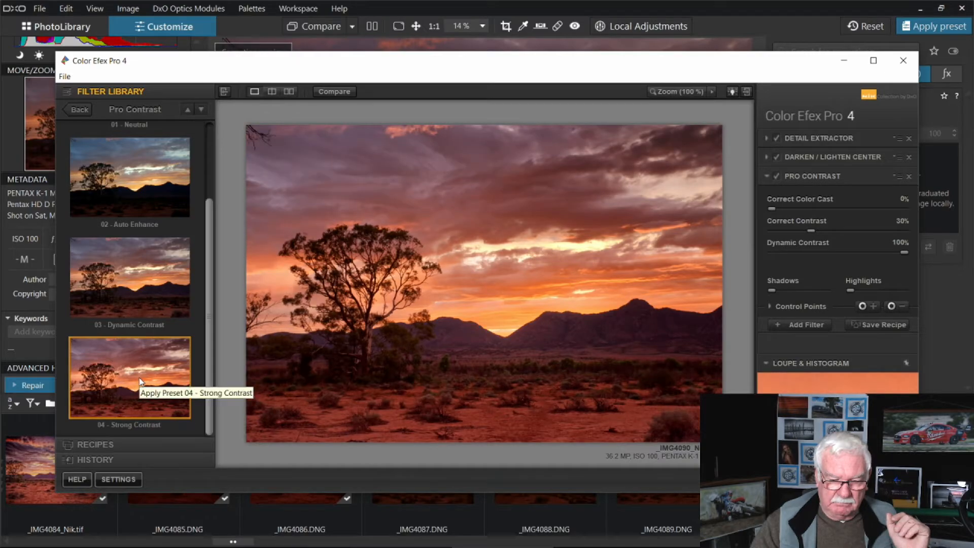
{"action": "left_click", "coordinate": [133, 299]}
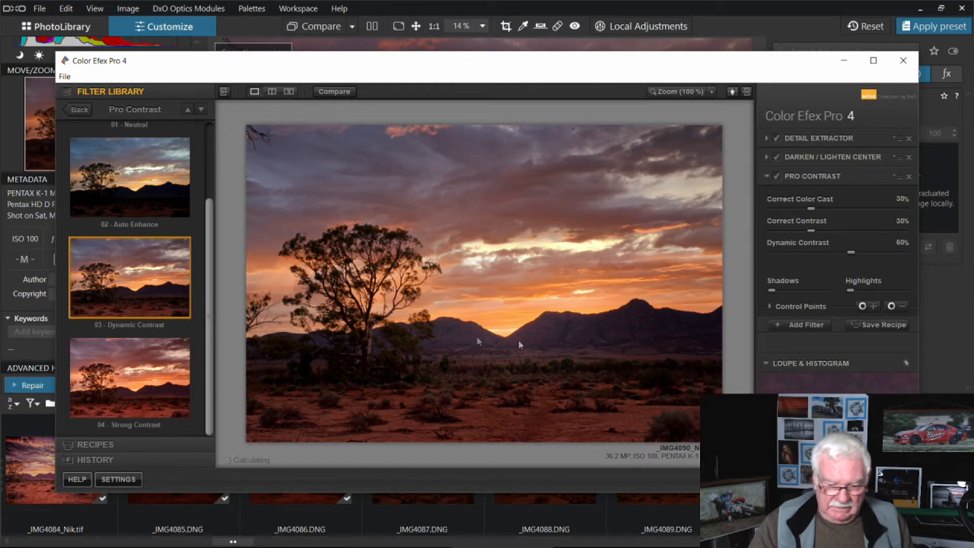
{"action": "left_click", "coordinate": [136, 375]}
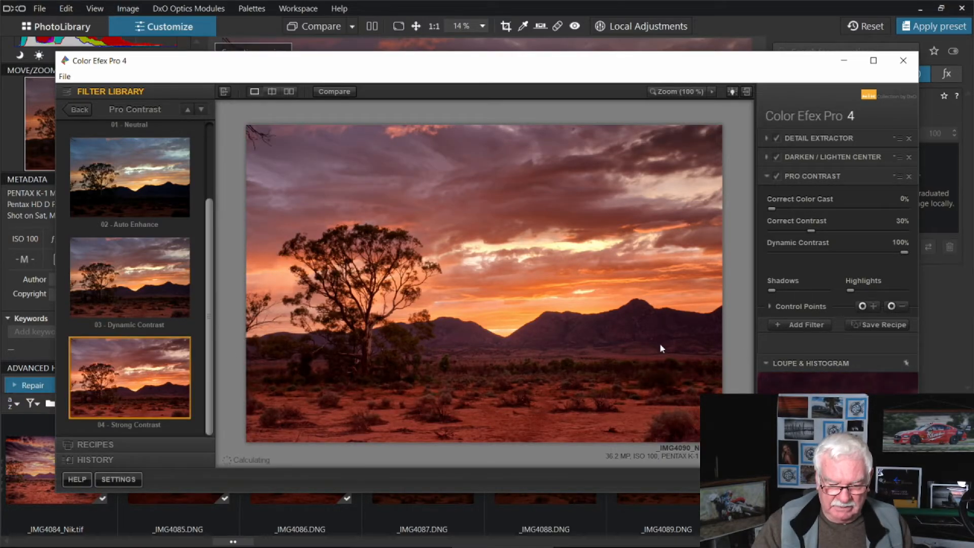
{"action": "left_click", "coordinate": [142, 296]}
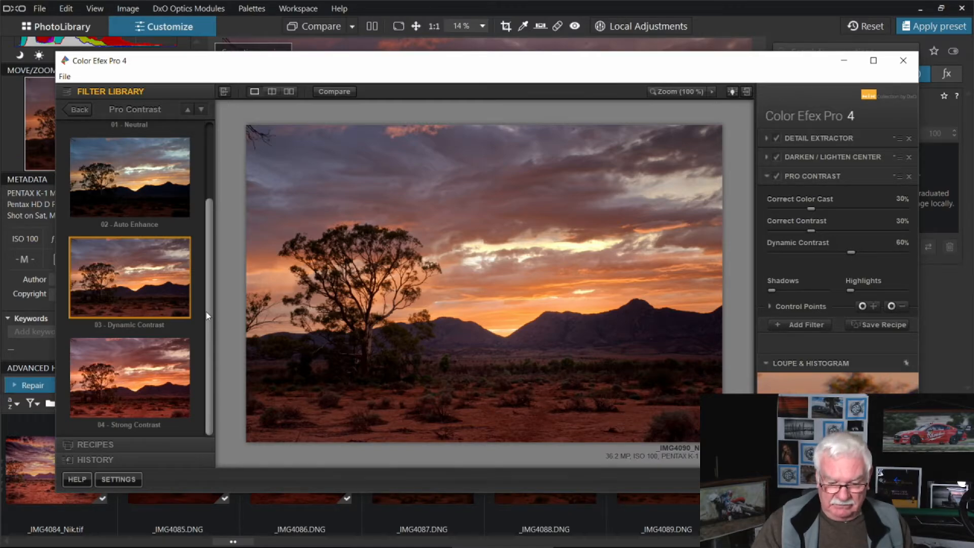
Step: Apply the Pro Contrast preset 01 - Neutral with Dynamic Contrast at 5% and the Shadows raised slightly
{"action": "left_click_drag", "start_coordinate": [207, 315], "coordinate": [221, 229]}
{"action": "left_click", "coordinate": [151, 188]}
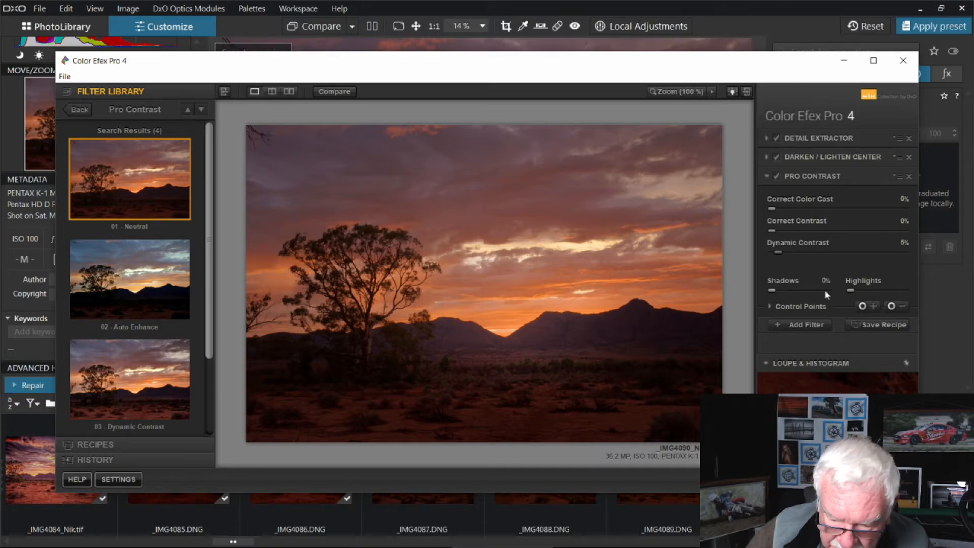
{"action": "left_click_drag", "start_coordinate": [774, 291], "coordinate": [778, 291]}
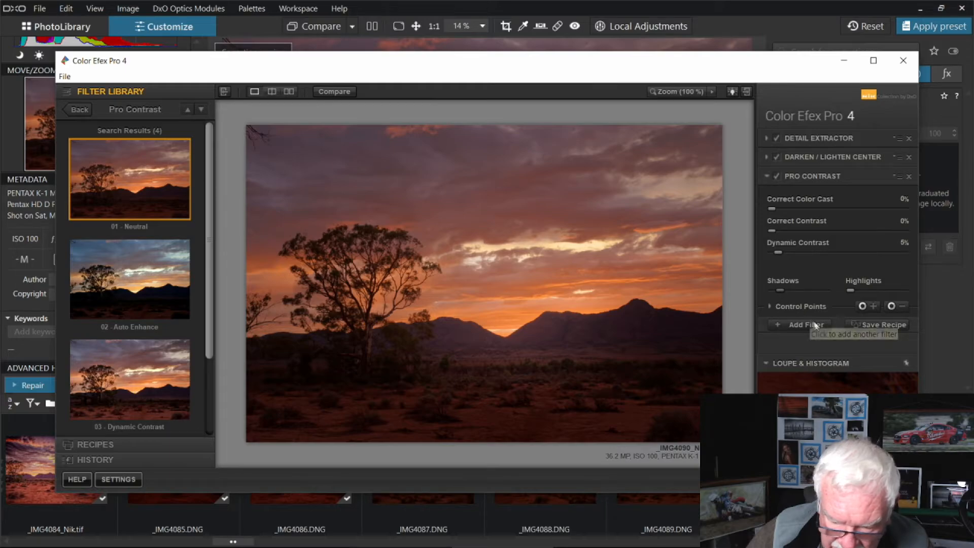
Step: Add a fourth filter, Film Efex: Modern (Branded), using its preset 01 - Default
{"action": "left_click", "coordinate": [787, 325]}
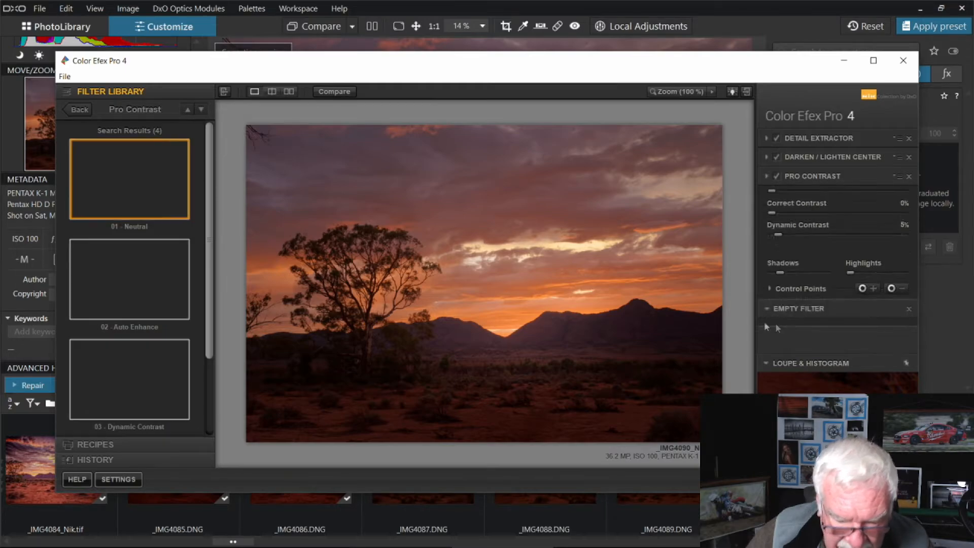
{"action": "left_click", "coordinate": [69, 107]}
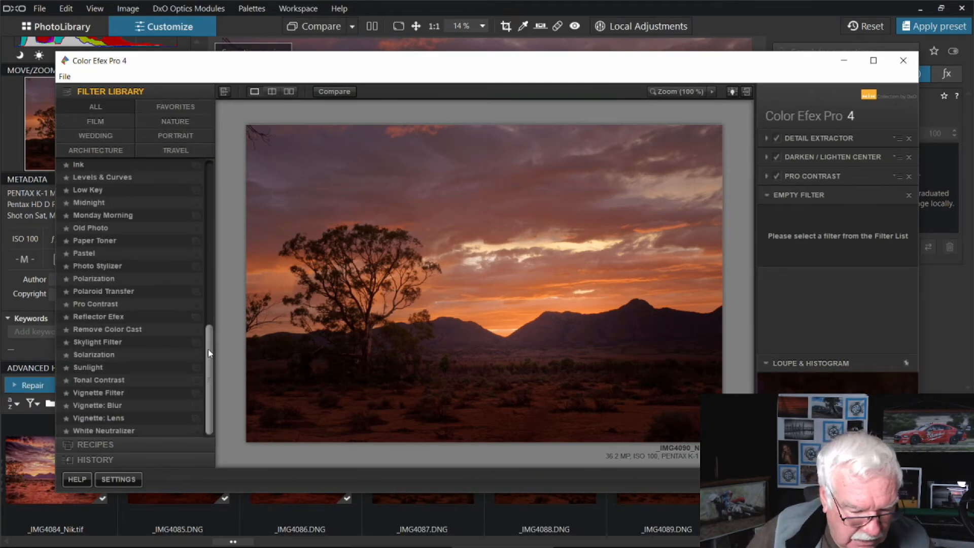
{"action": "mouse_move", "coordinate": [208, 349]}
{"action": "left_mouse_down"}
{"action": "mouse_move", "coordinate": [223, 248]}
{"action": "mouse_move", "coordinate": [204, 237]}
{"action": "left_mouse_up"}
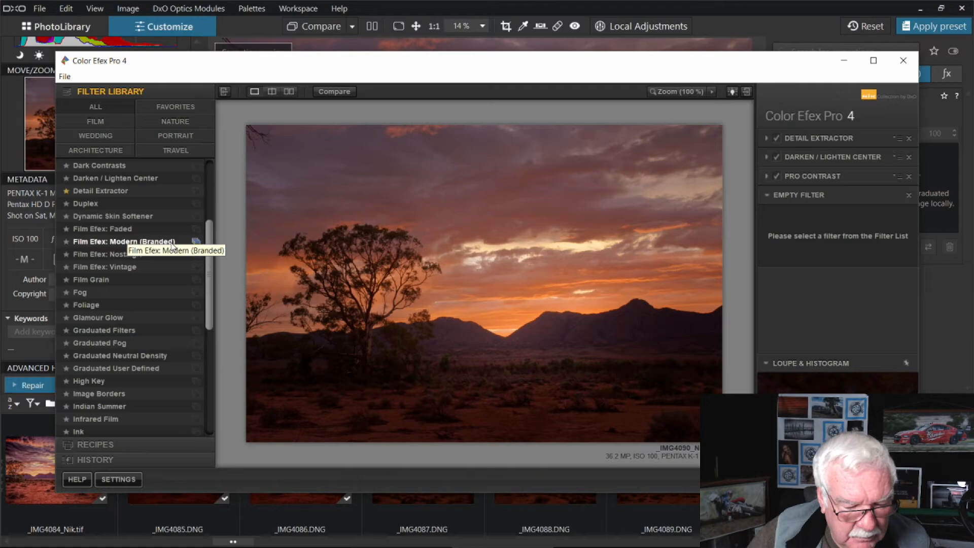
{"action": "left_click", "coordinate": [196, 242]}
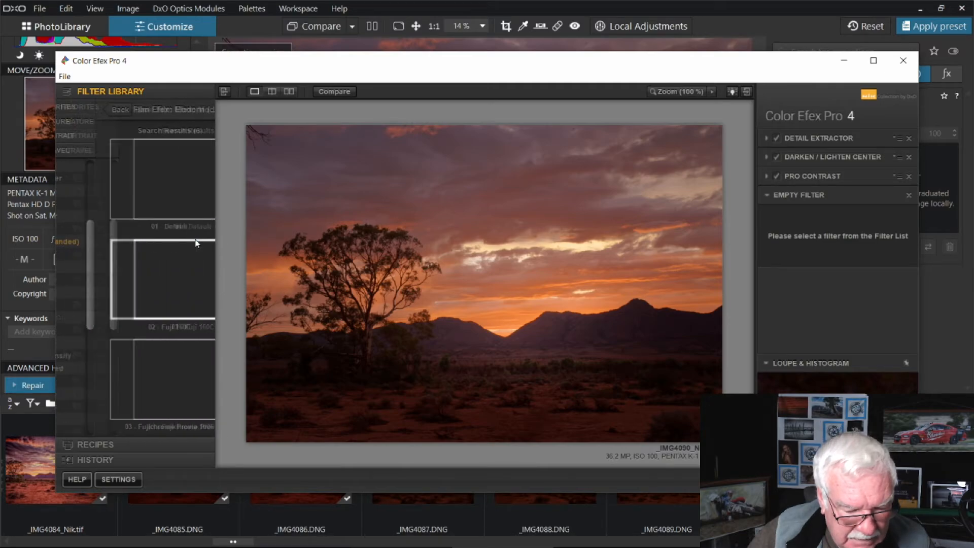
{"action": "left_click", "coordinate": [117, 186]}
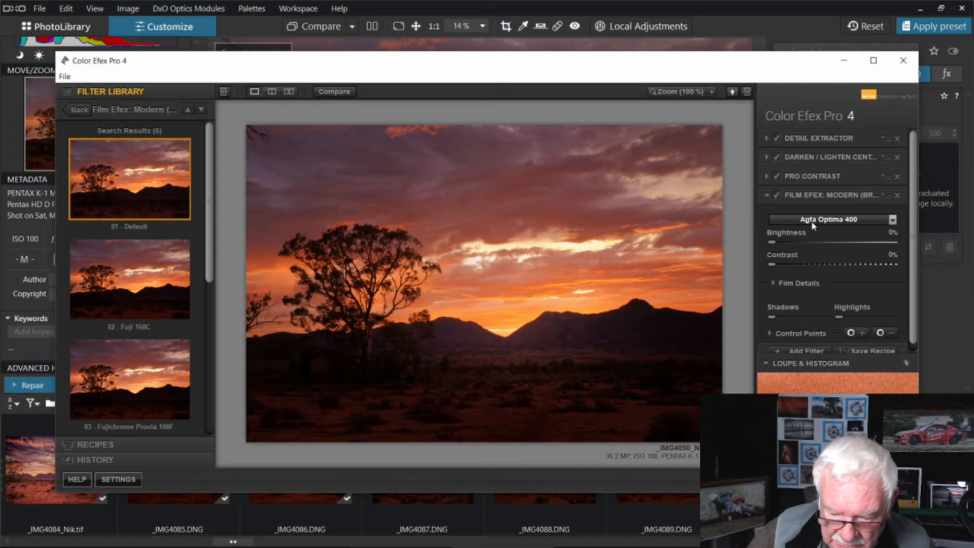
Step: Set the film type of the Film Efex: Modern filter to Kodak Elite Chrome 100
{"action": "left_click", "coordinate": [892, 221]}
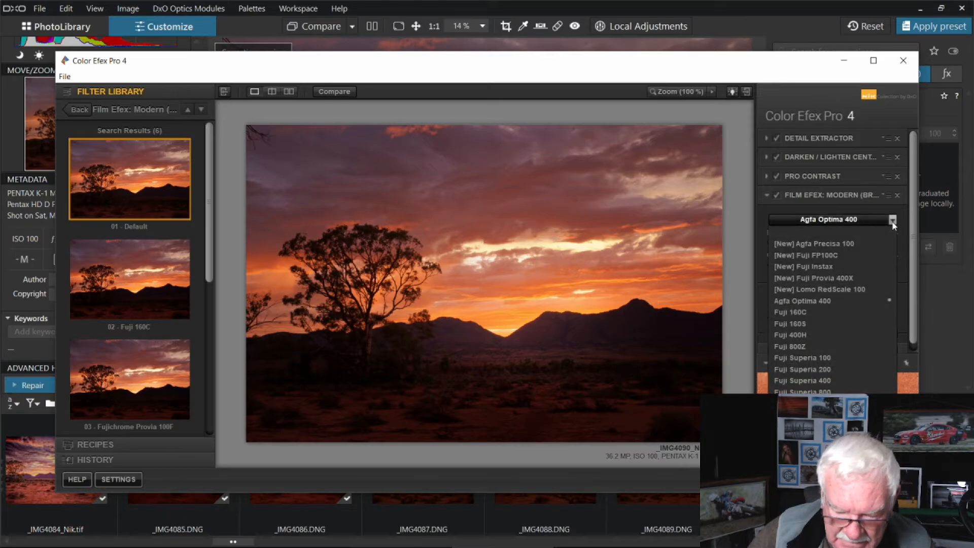
{"action": "left_click_drag", "start_coordinate": [912, 208], "coordinate": [912, 210]}
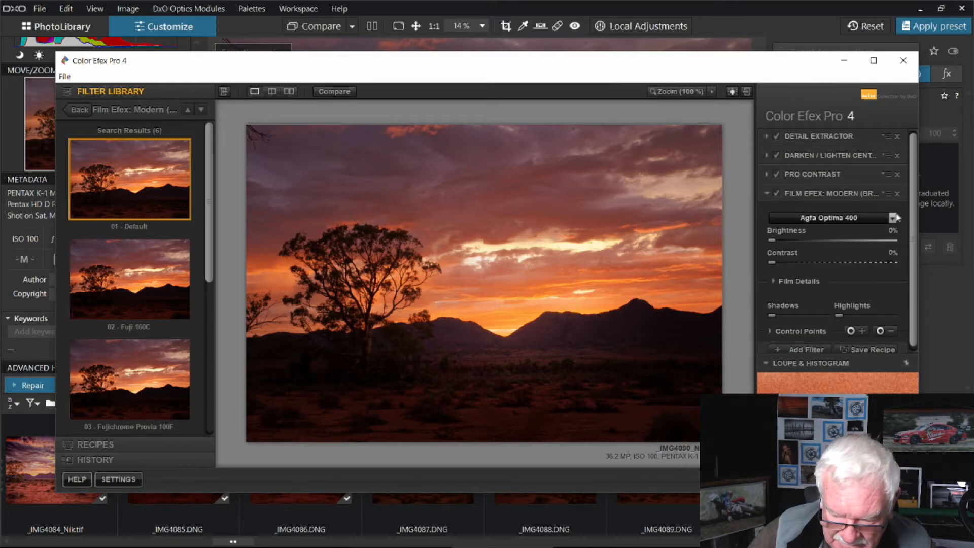
{"action": "left_click", "coordinate": [893, 219]}
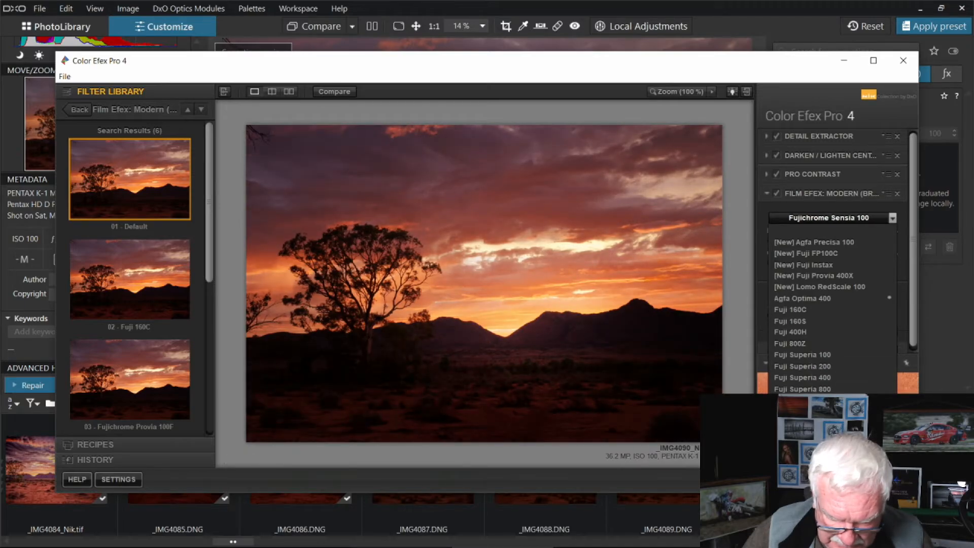
{"action": "scroll", "coordinate": [833, 313], "scroll_direction": "down", "scroll_amount": 5}
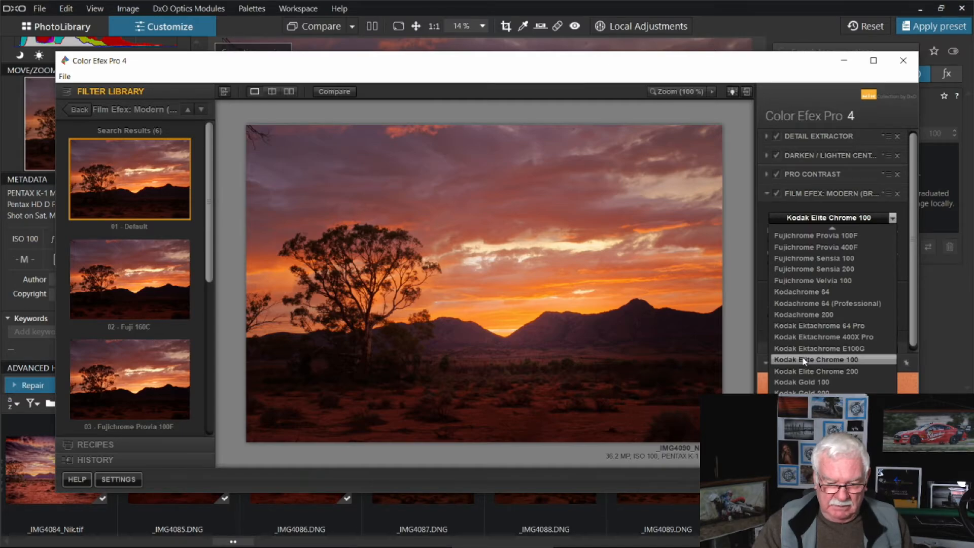
{"action": "left_click", "coordinate": [804, 361]}
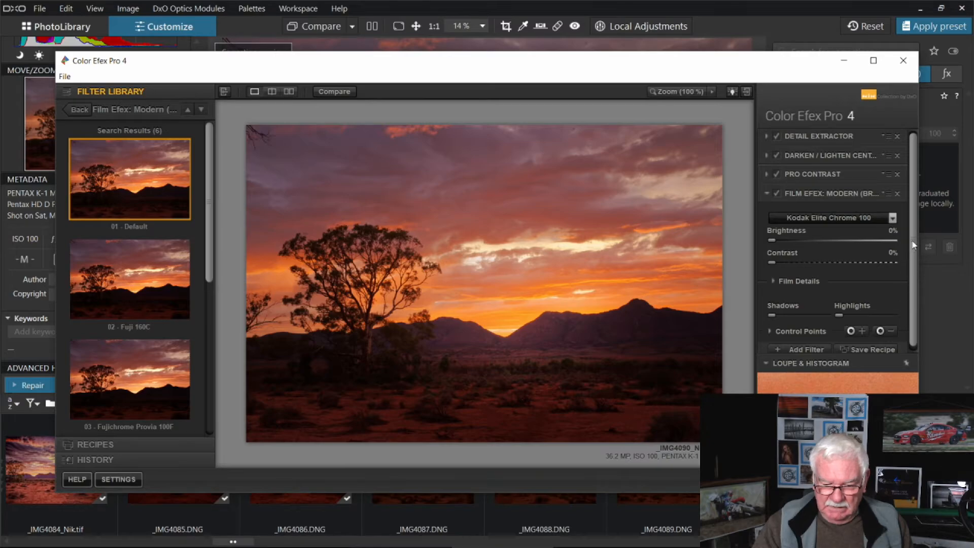
Step: Add a fifth filter, Vignette Filter, using its preset 01 - Default
{"action": "scroll", "coordinate": [912, 253], "scroll_direction": "down", "scroll_amount": 1}
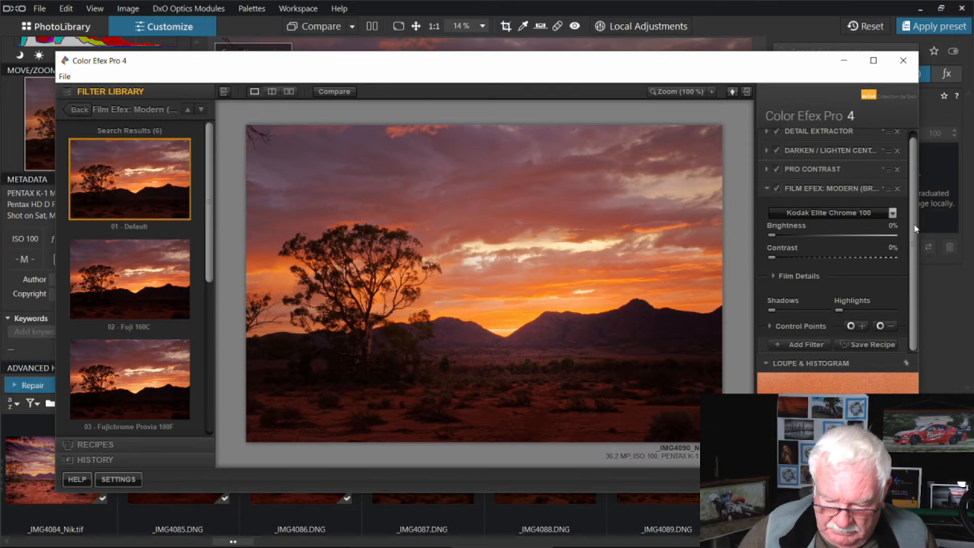
{"action": "scroll", "coordinate": [913, 205], "scroll_direction": "up", "scroll_amount": 1}
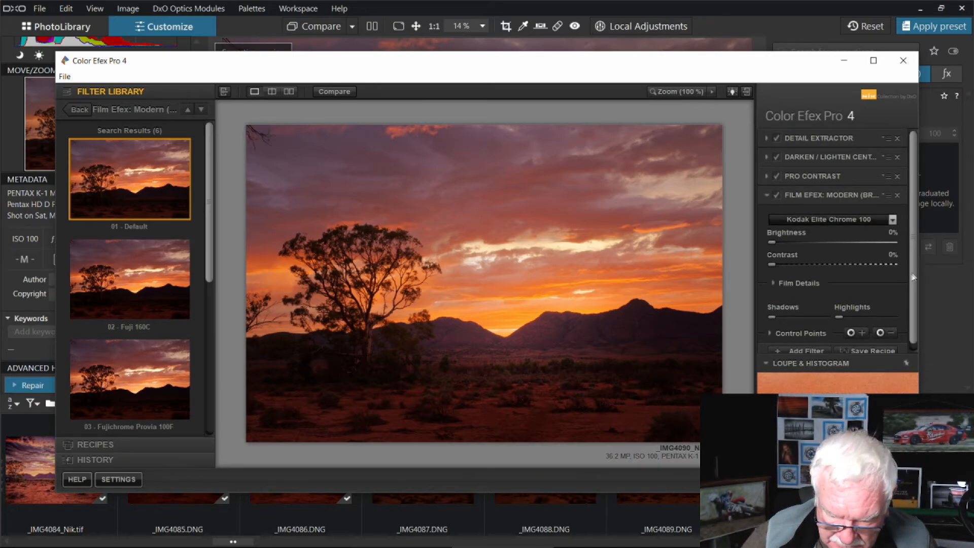
{"action": "scroll", "coordinate": [915, 281], "scroll_direction": "down", "scroll_amount": 1}
{"action": "scroll", "coordinate": [915, 282], "scroll_direction": "down", "scroll_amount": 1}
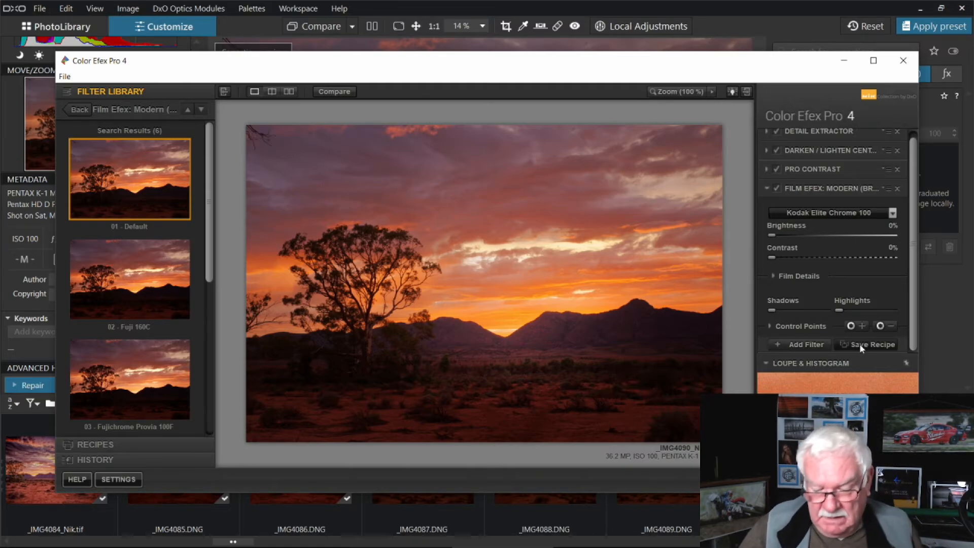
{"action": "left_click", "coordinate": [786, 343]}
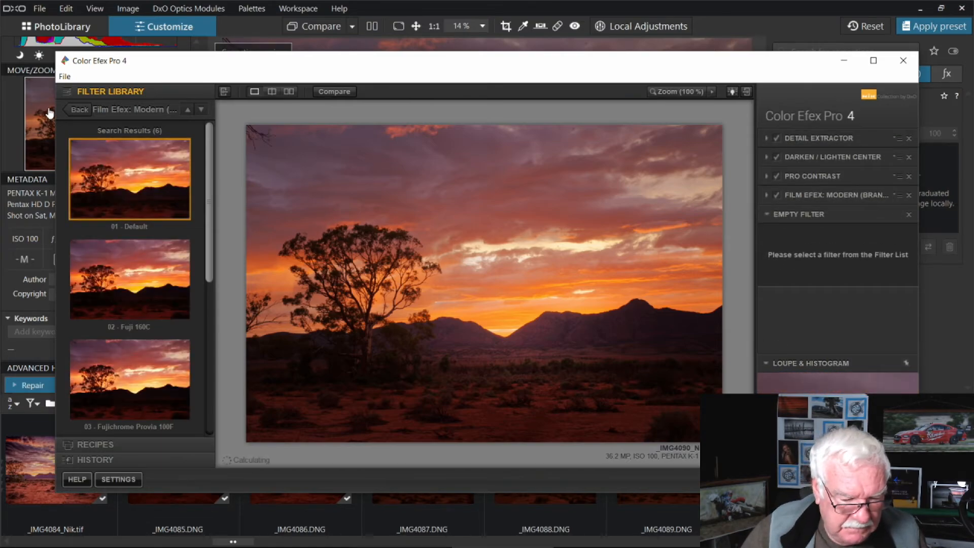
{"action": "left_click", "coordinate": [71, 109]}
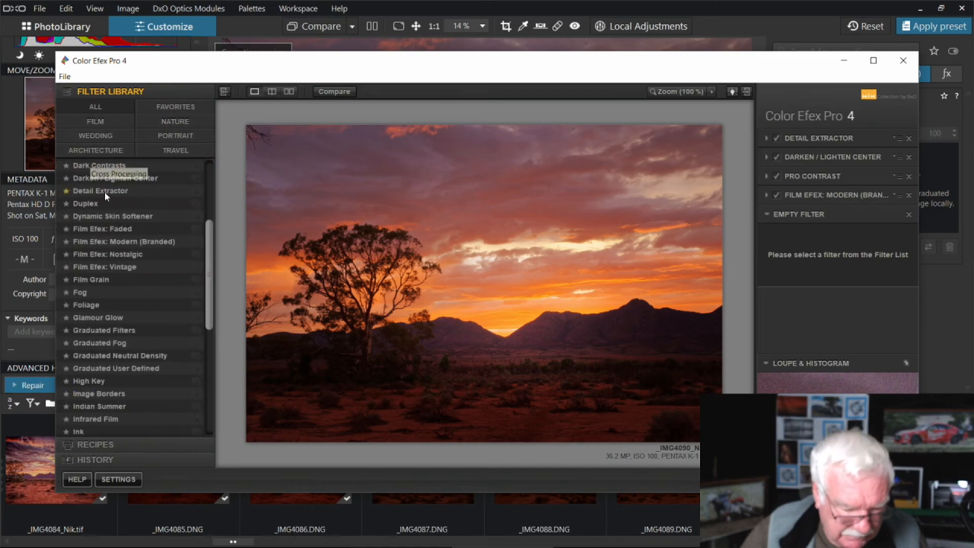
{"action": "mouse_move", "coordinate": [210, 251]}
{"action": "left_mouse_down"}
{"action": "mouse_move", "coordinate": [206, 278]}
{"action": "mouse_move", "coordinate": [206, 269]}
{"action": "left_mouse_up"}
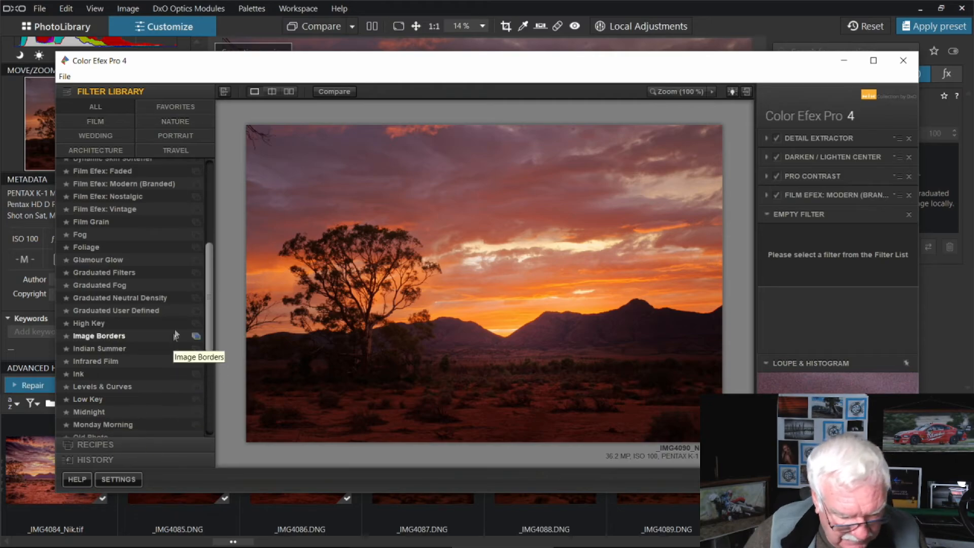
{"action": "left_click_drag", "start_coordinate": [211, 303], "coordinate": [207, 407]}
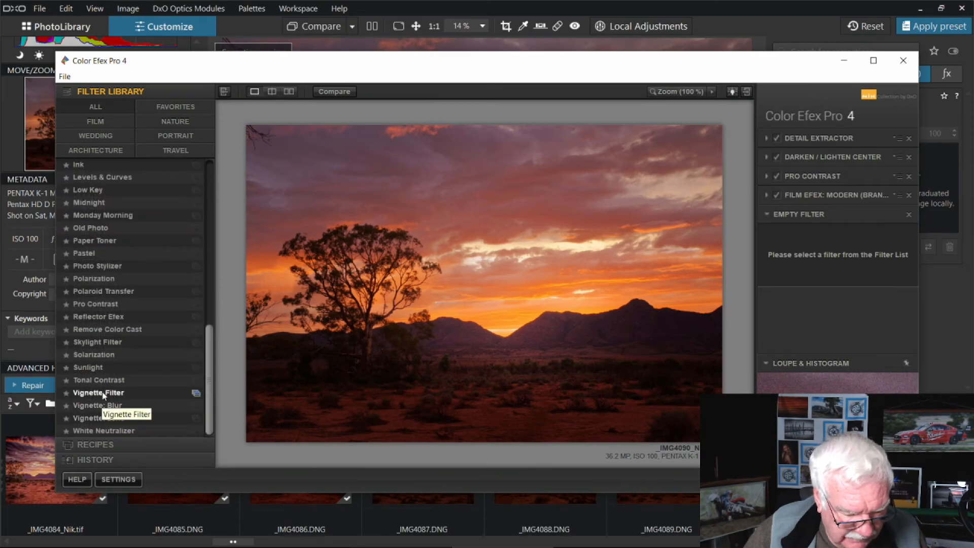
{"action": "left_click", "coordinate": [194, 394]}
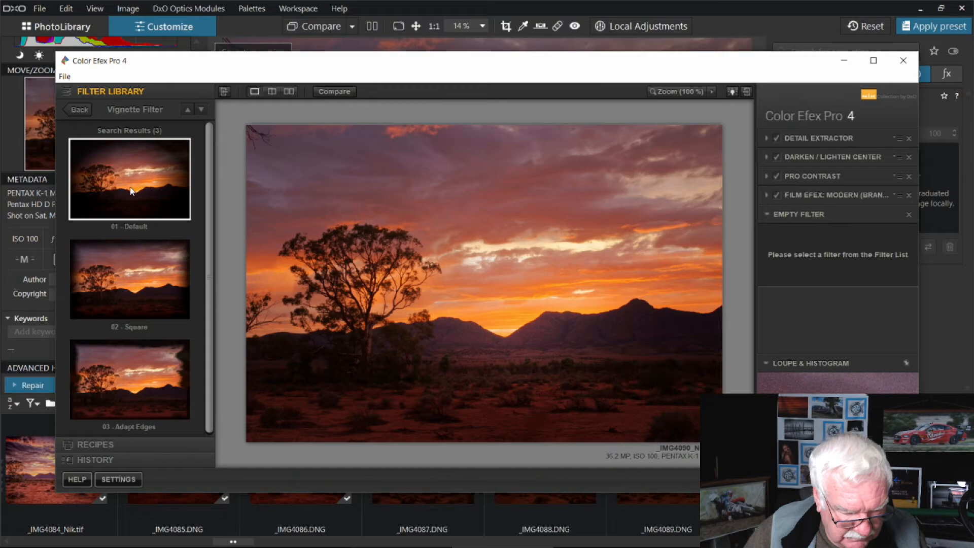
{"action": "left_click", "coordinate": [157, 182]}
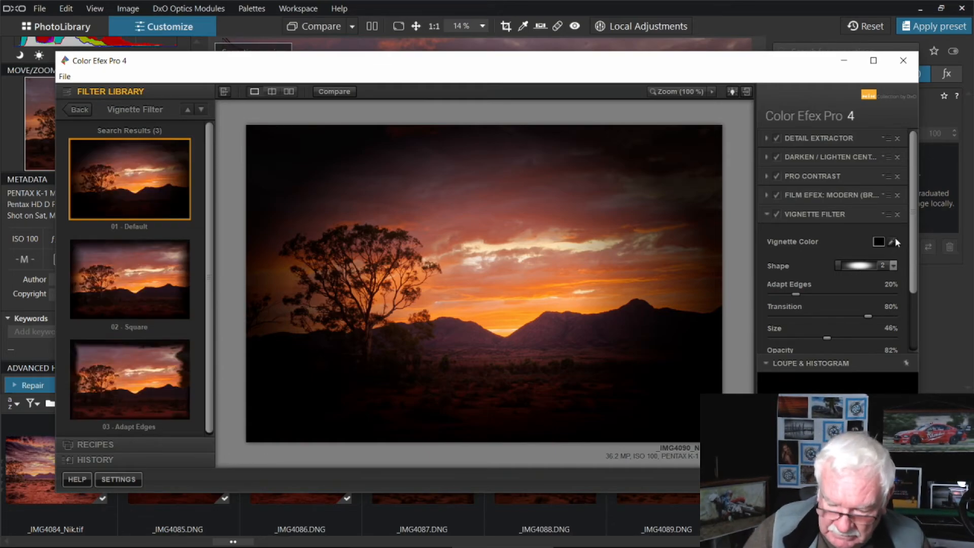
Step: Review the Vignette Filter's shape options and its edge, transition, size, opacity and center placement settings
{"action": "left_click", "coordinate": [894, 265]}
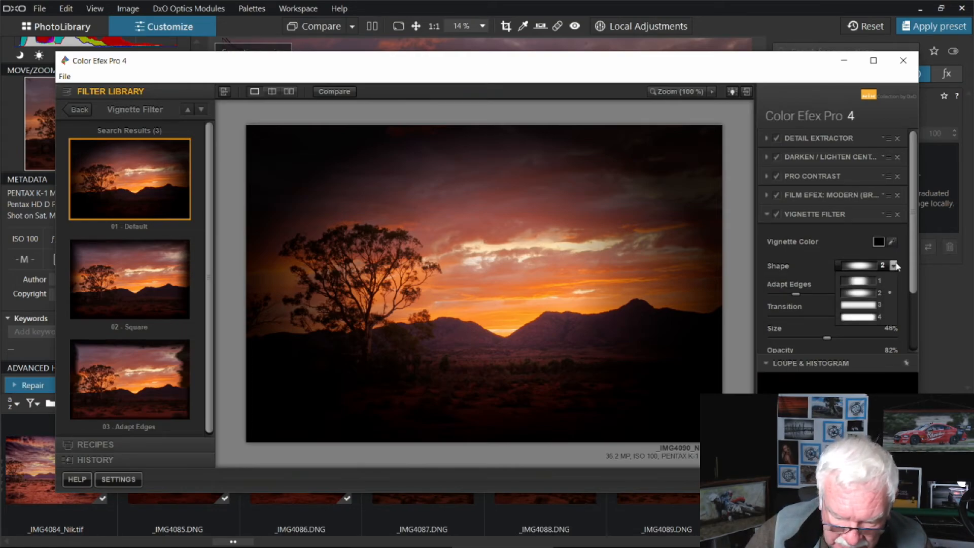
{"action": "left_click", "coordinate": [894, 266]}
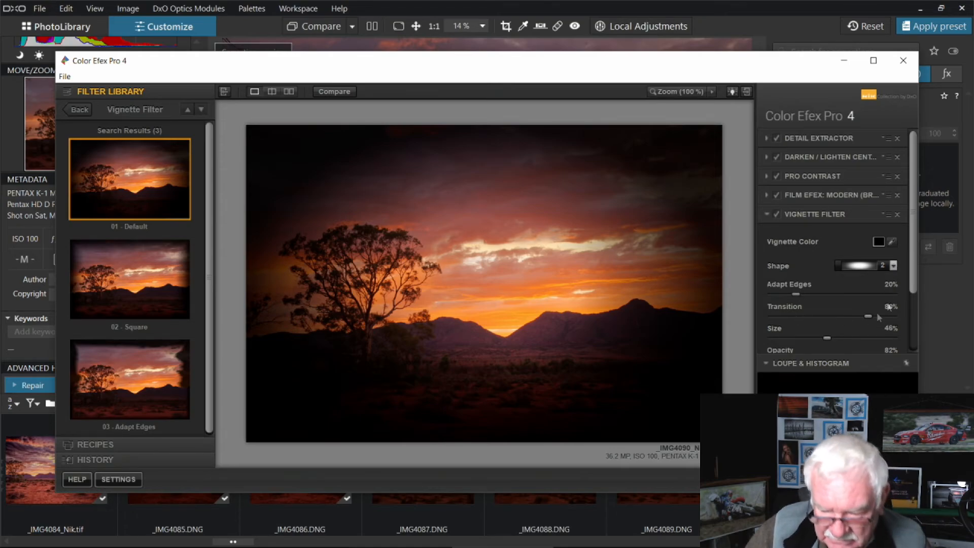
{"action": "left_click_drag", "start_coordinate": [911, 248], "coordinate": [915, 316]}
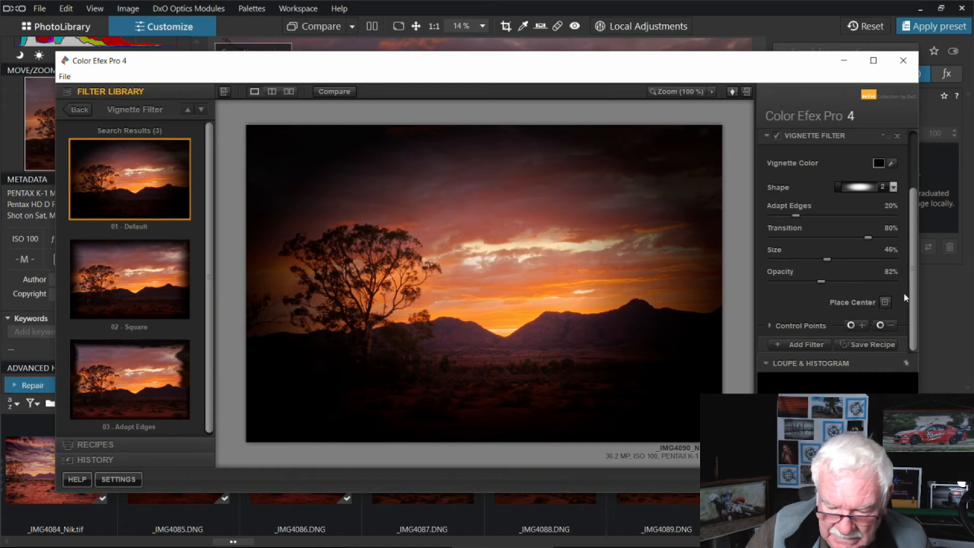
{"action": "left_click_drag", "start_coordinate": [915, 317], "coordinate": [919, 272]}
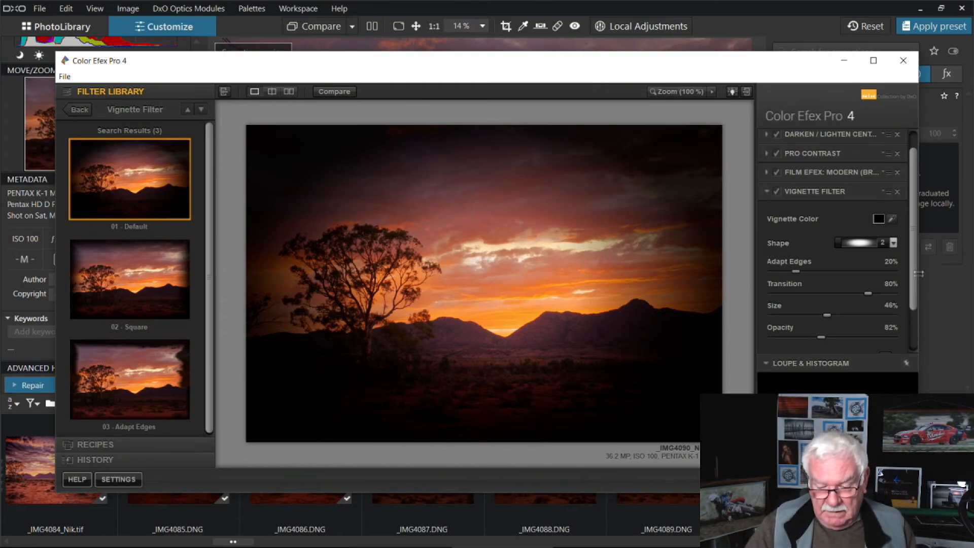
{"action": "left_click_drag", "start_coordinate": [914, 267], "coordinate": [917, 326]}
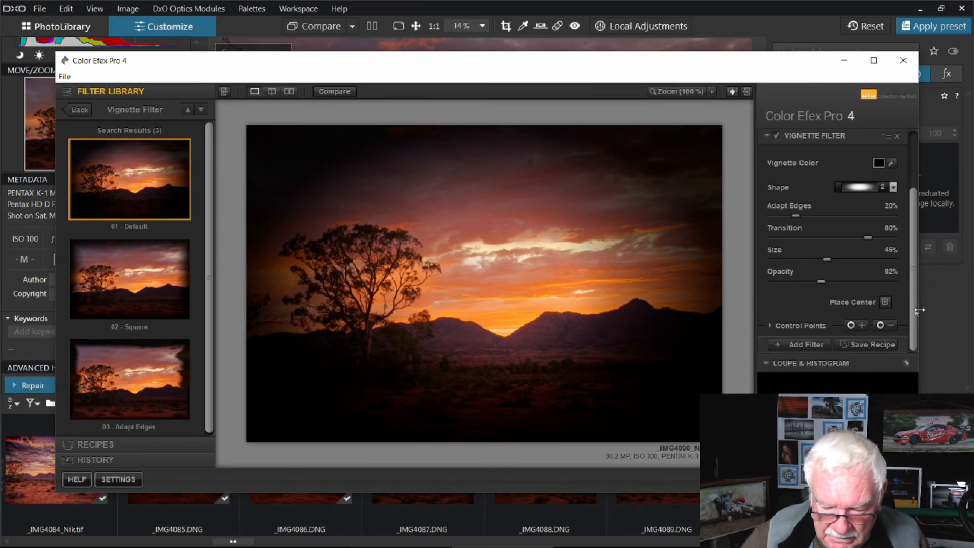
{"action": "scroll", "coordinate": [914, 315], "scroll_direction": "up", "scroll_amount": 3}
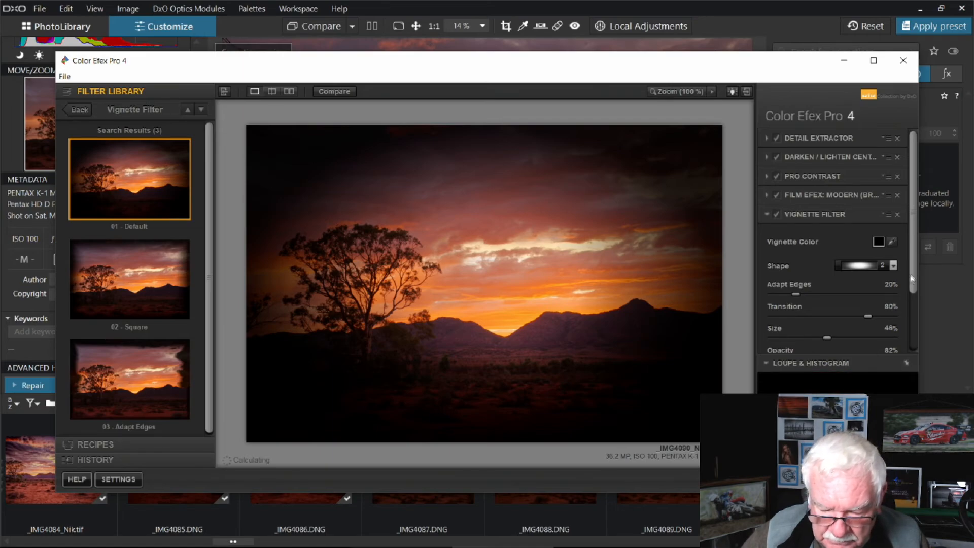
Step: Add a sixth filter, B/W Conversion, using its preset 01 - Soft Red
{"action": "scroll", "coordinate": [913, 278], "scroll_direction": "down", "scroll_amount": 3}
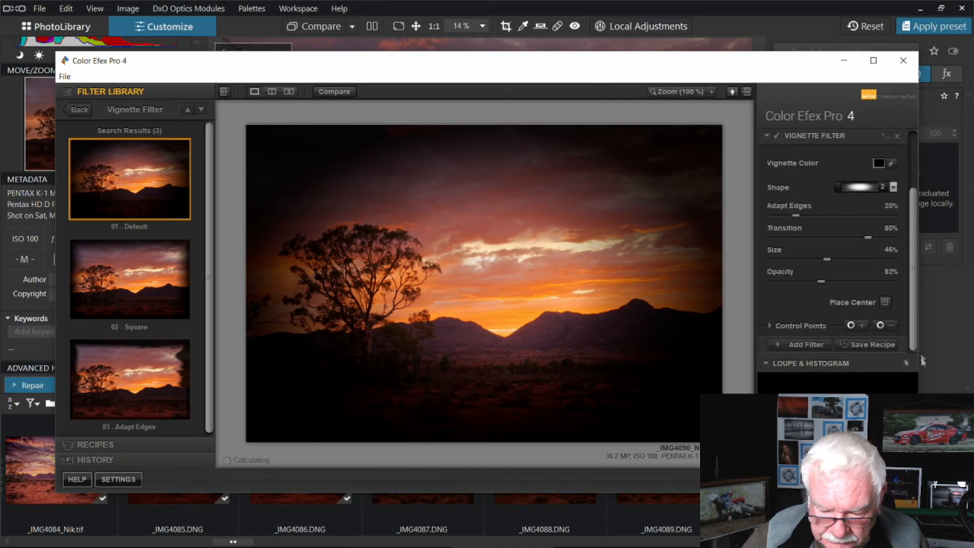
{"action": "left_click", "coordinate": [801, 344]}
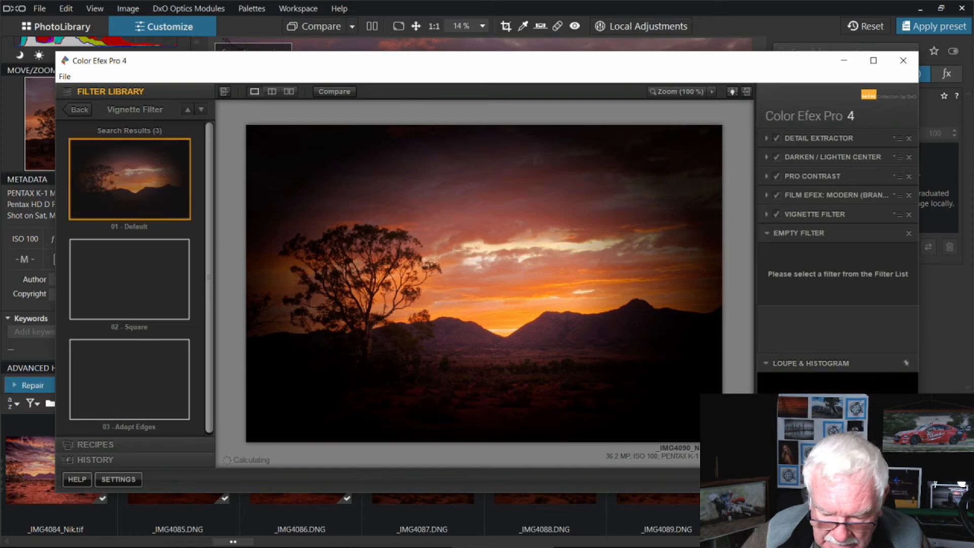
{"action": "left_click", "coordinate": [80, 110]}
{"action": "scroll", "coordinate": [132, 279], "scroll_direction": "down", "scroll_amount": 10}
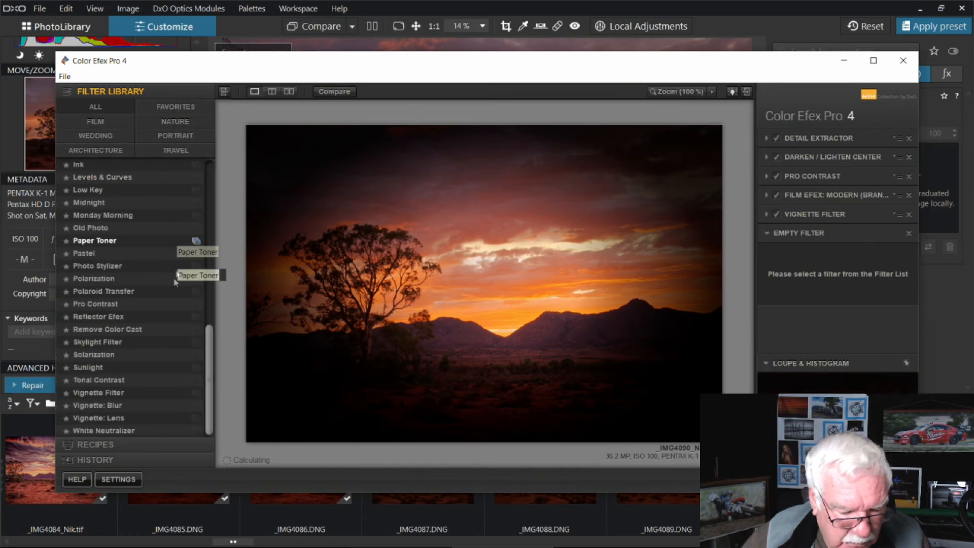
{"action": "left_click_drag", "start_coordinate": [206, 353], "coordinate": [207, 189]}
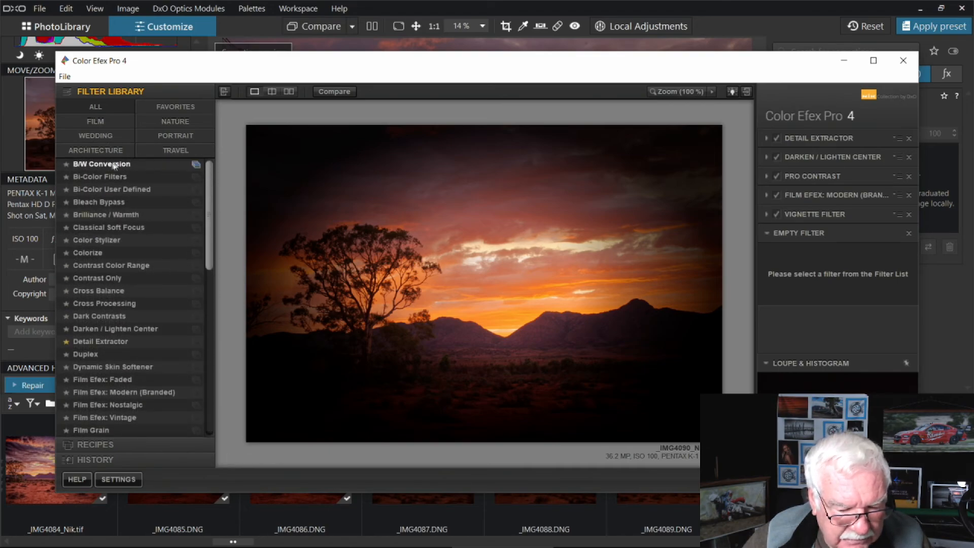
{"action": "left_click", "coordinate": [195, 165]}
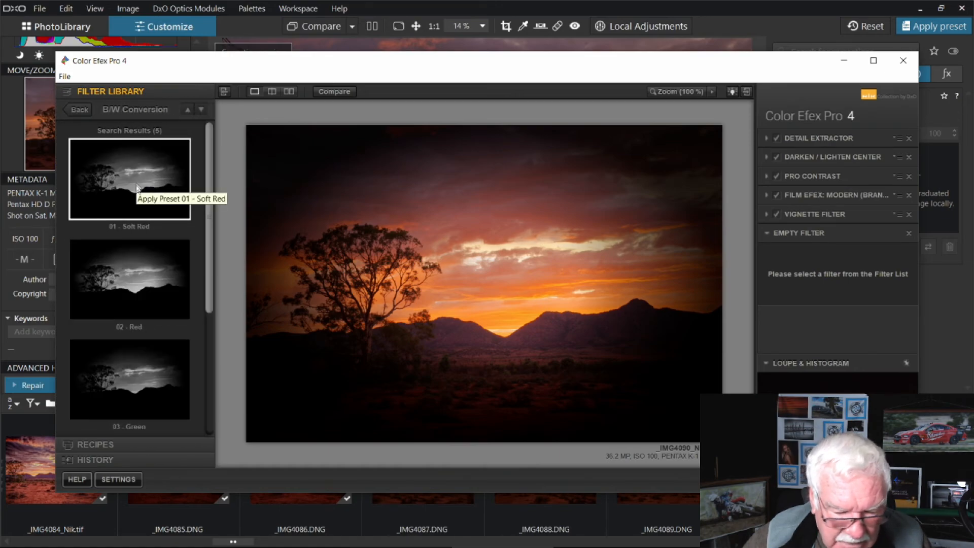
{"action": "left_click", "coordinate": [136, 192]}
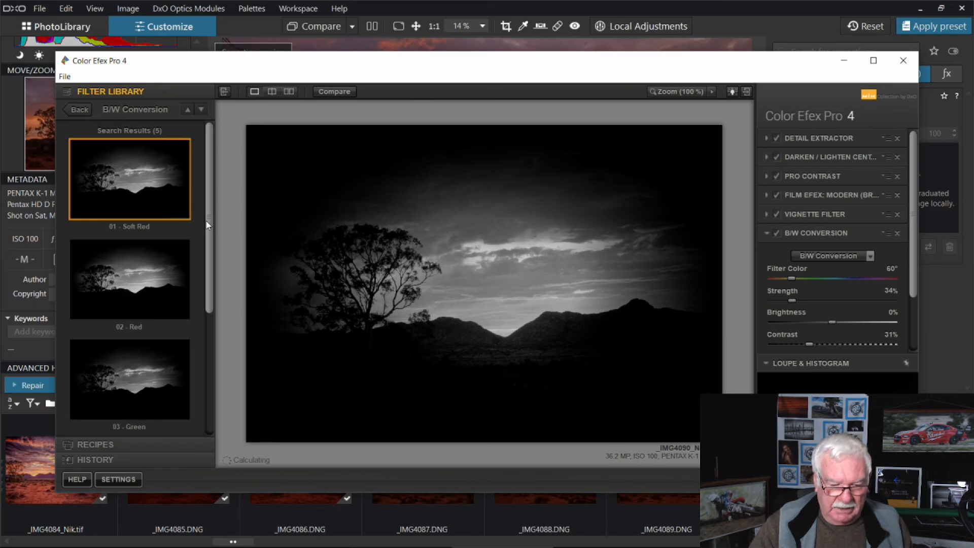
Step: Switch the B/W Conversion filter to its preset 04 - Tonal Enhancer
{"action": "left_click_drag", "start_coordinate": [207, 225], "coordinate": [218, 308]}
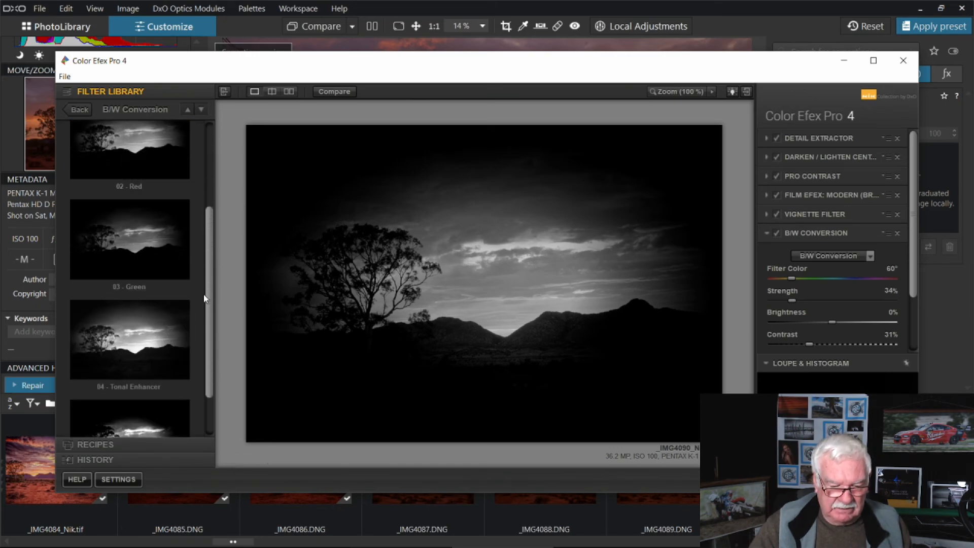
{"action": "left_click", "coordinate": [129, 346]}
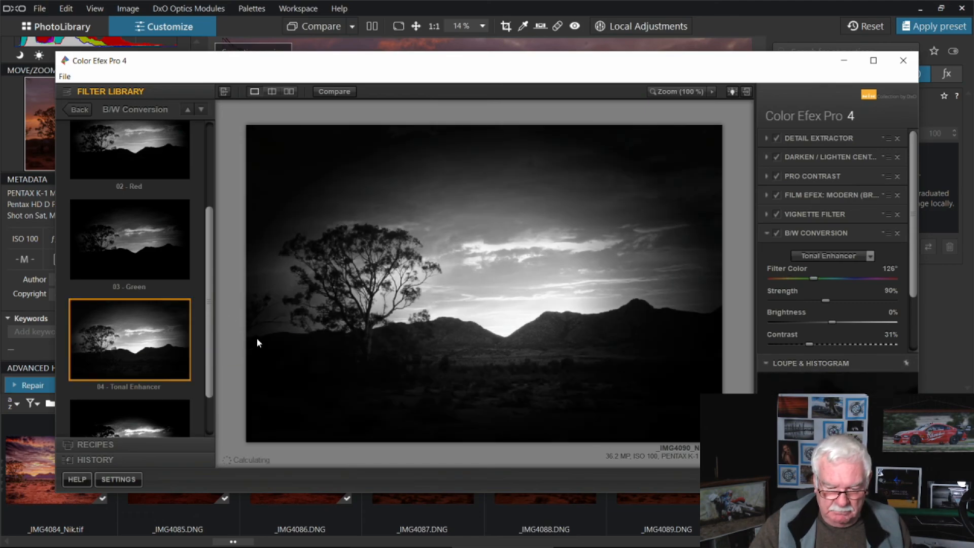
{"action": "scroll", "coordinate": [217, 339], "scroll_direction": "down", "scroll_amount": 2}
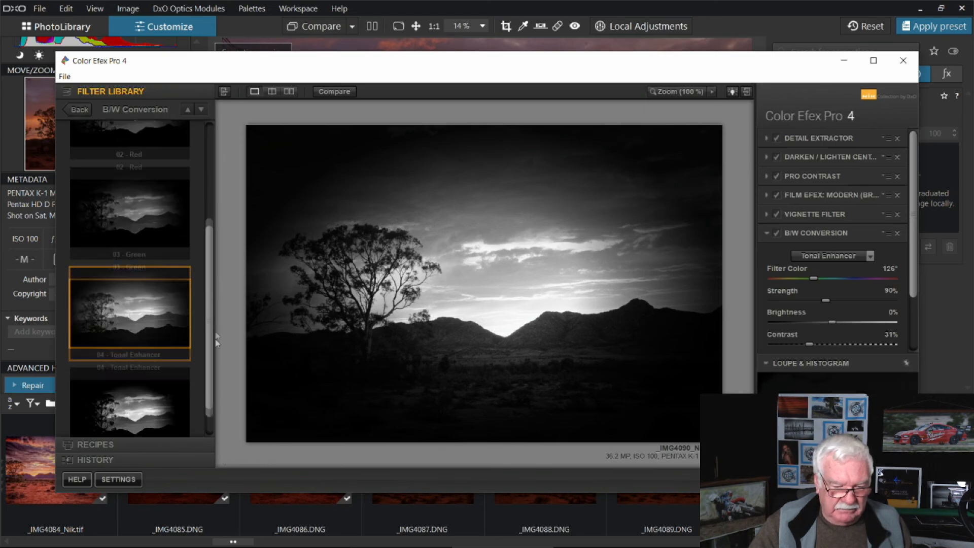